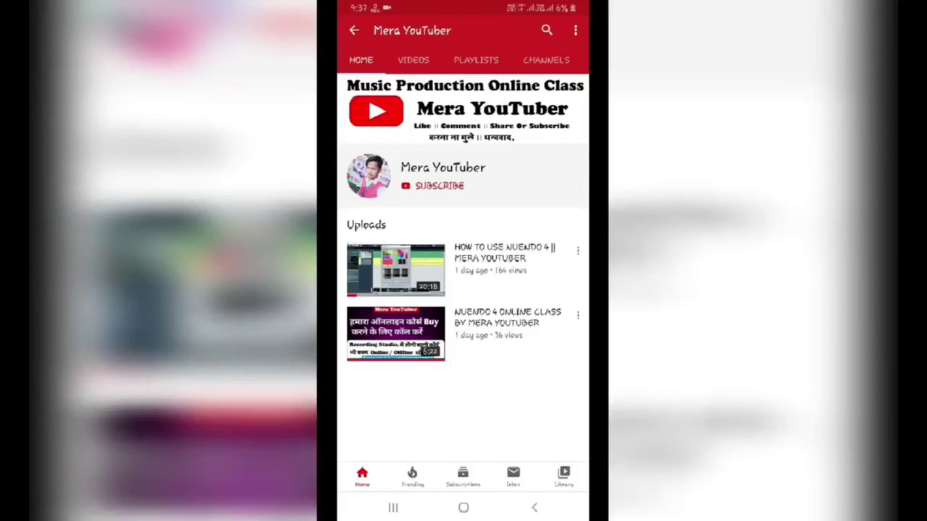
# Subscribe to the Mera YouTuber channel and turn on its notifications.
pyautogui.click(434, 186)
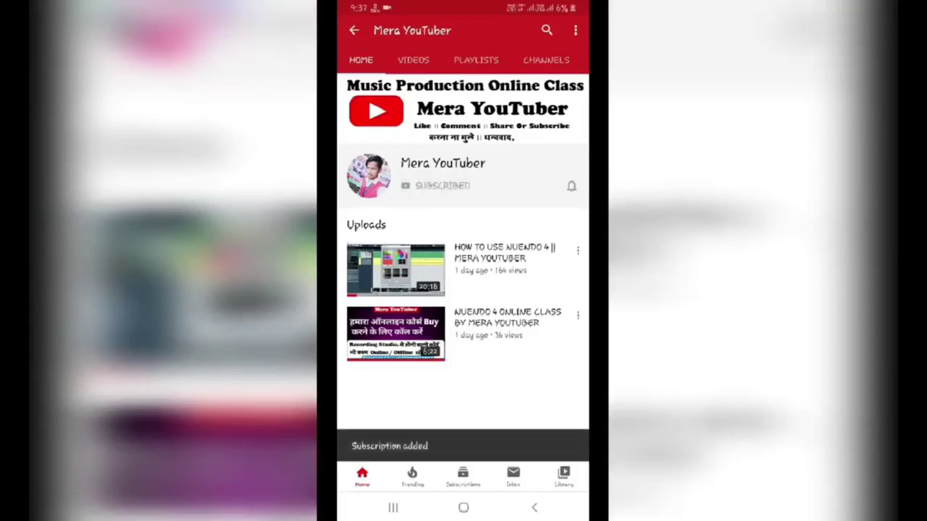
pyautogui.click(571, 186)
pyautogui.click(536, 155)
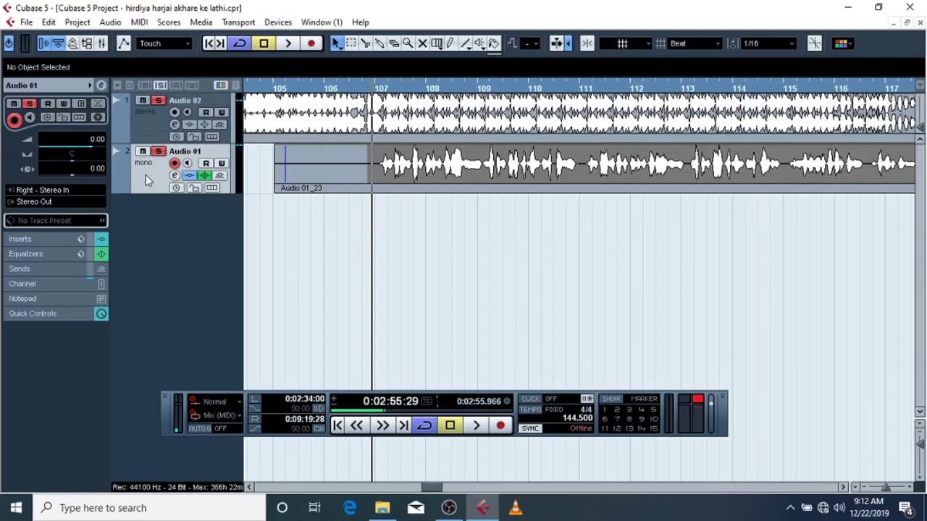
# Play the Audio 02 and Audio 01 tracks together and check their levels in the mixer.
pyautogui.moveTo(156, 190); pyautogui.dragTo(156, 198)
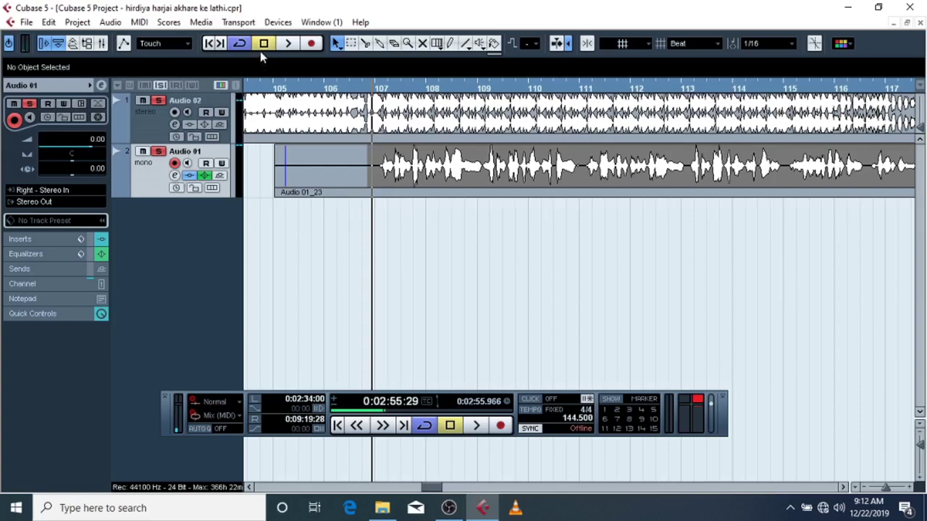
pyautogui.click(288, 44)
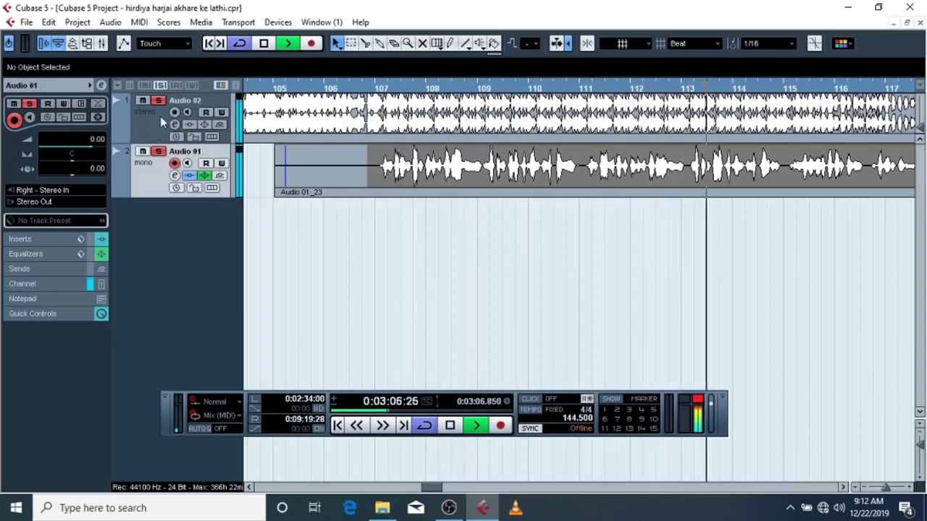
pyautogui.click(277, 22)
pyautogui.click(289, 99)
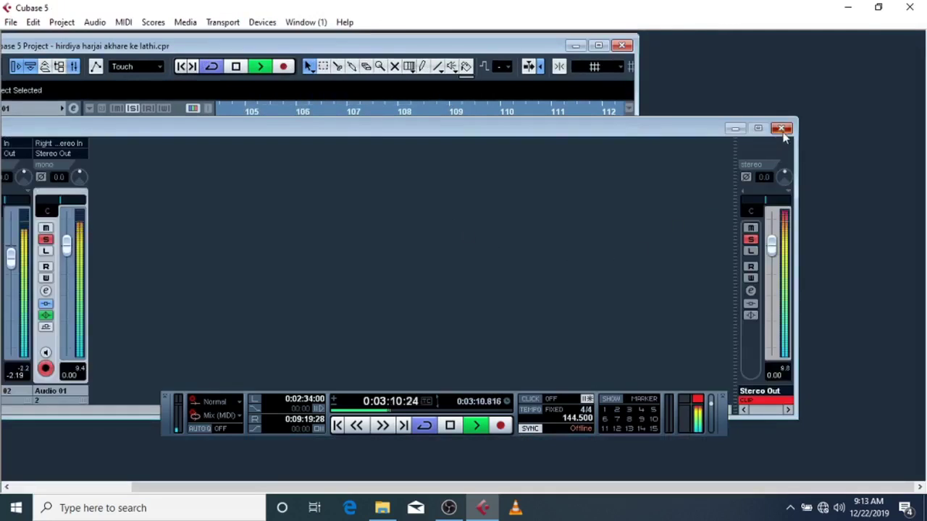
pyautogui.click(783, 129)
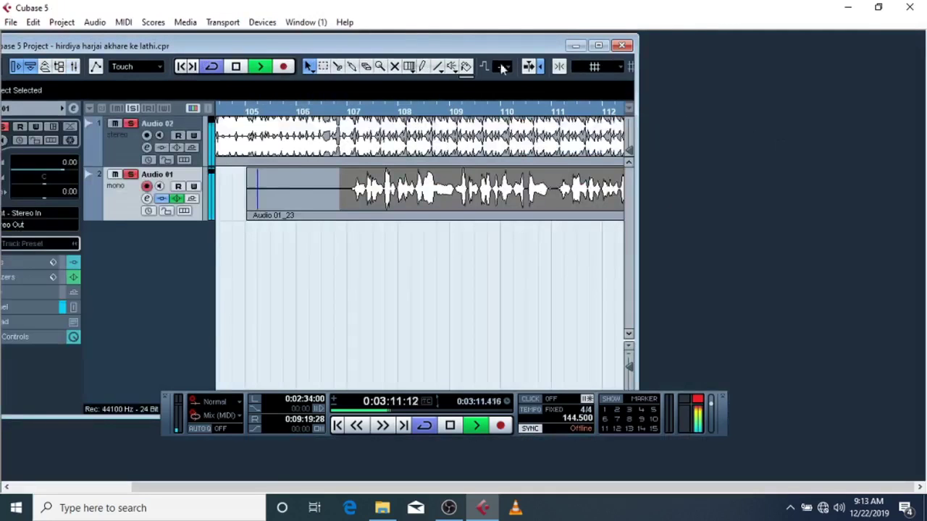
pyautogui.doubleClick(249, 46)
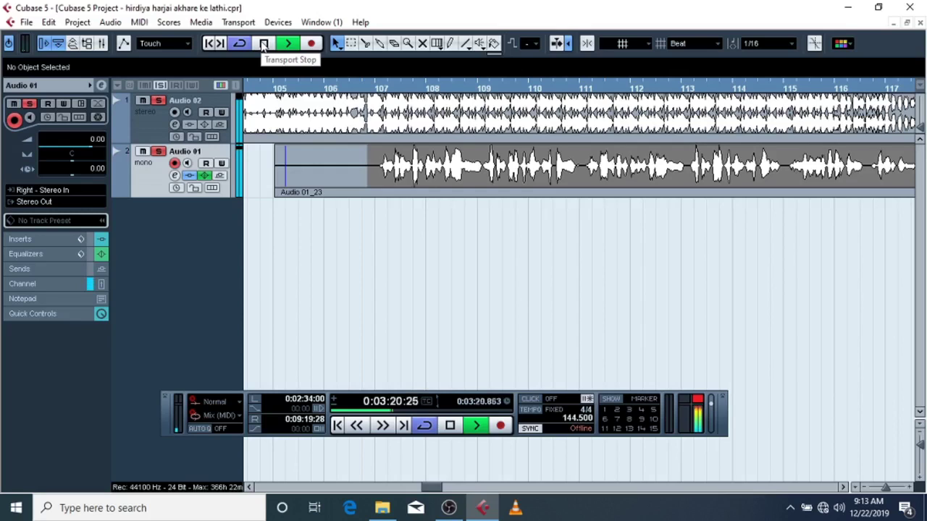
pyautogui.click(264, 45)
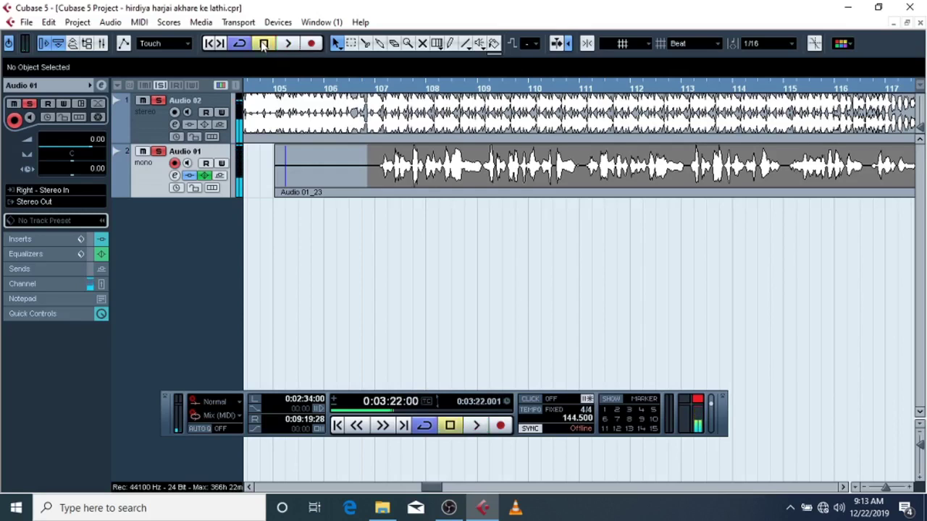
# Play the Audio 01 vocal from just before bar 107 with its inserts and equalizers bypassed and Audio 02 muted.
pyautogui.click(375, 88)
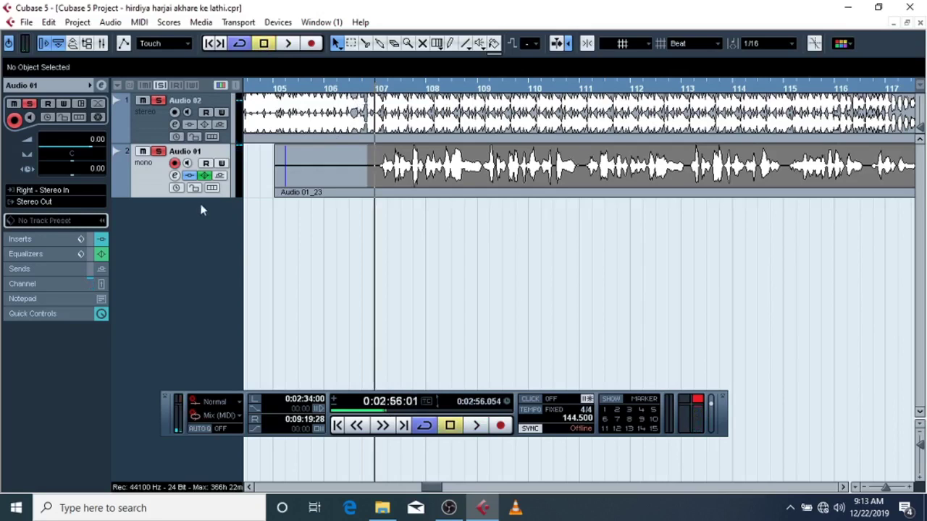
pyautogui.click(189, 175)
pyautogui.click(205, 175)
pyautogui.click(143, 101)
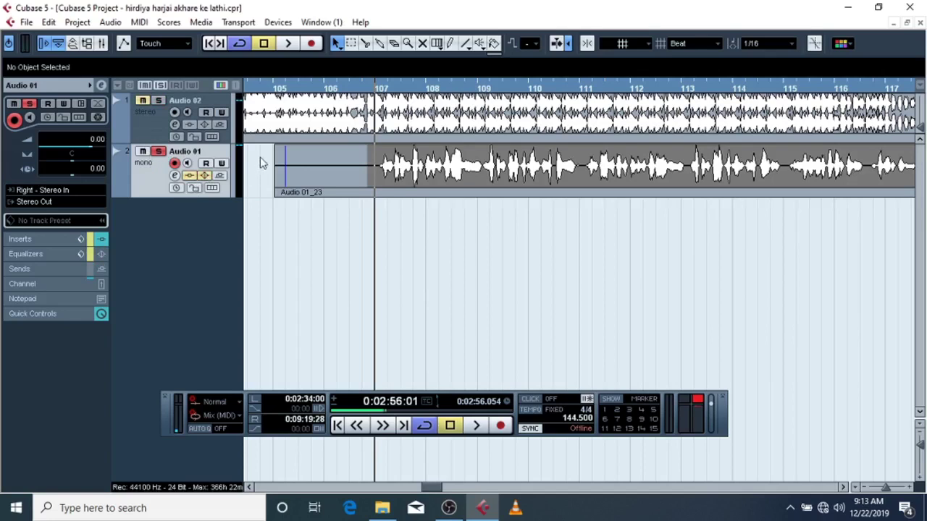
pyautogui.click(289, 44)
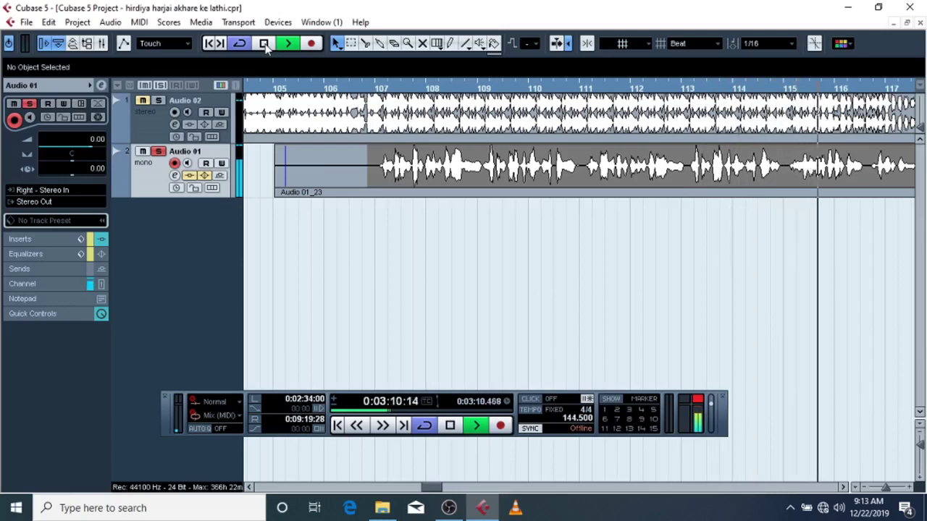
pyautogui.click(265, 44)
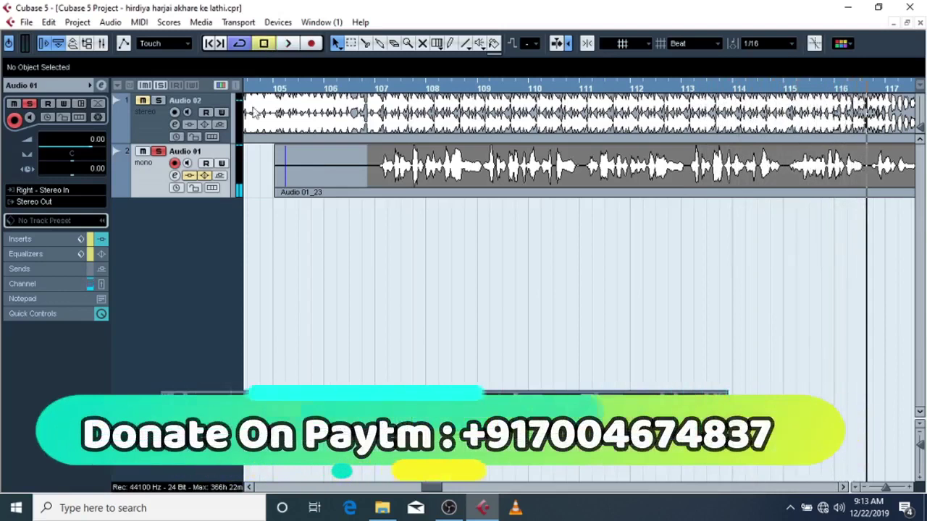
# Reactivate the inserts and equalizers on Audio 01 and open its channel settings.
pyautogui.click(190, 176)
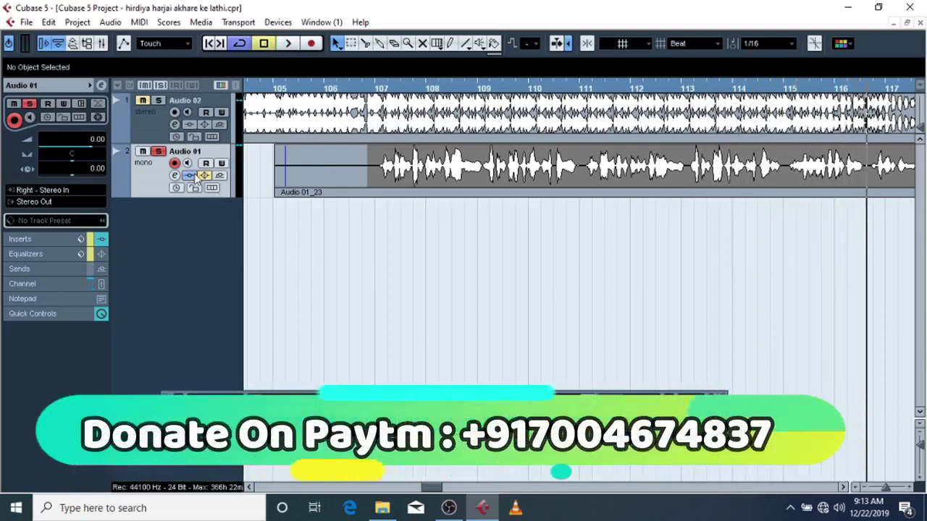
pyautogui.click(204, 176)
pyautogui.click(175, 176)
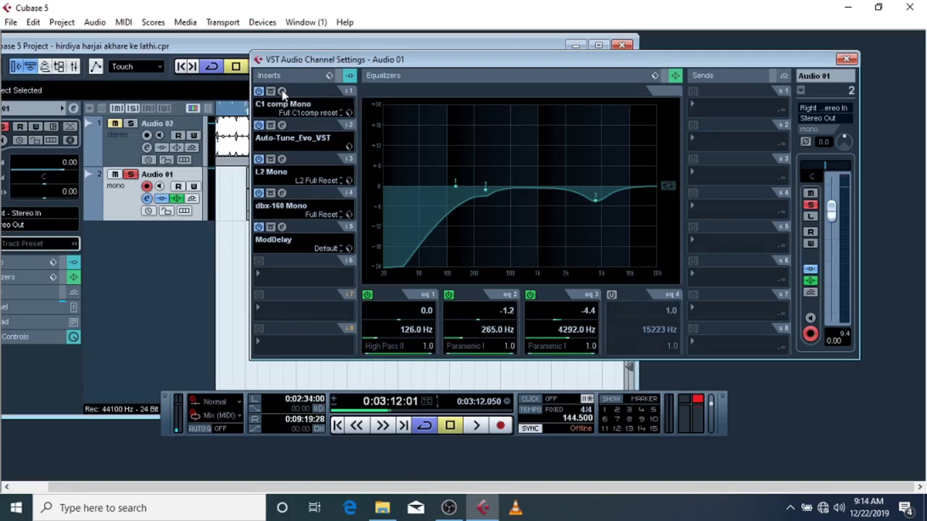
# Examine the C1 comp Mono and Auto-Tune Evo insert settings on Audio 01.
pyautogui.click(283, 92)
pyautogui.moveTo(313, 231); pyautogui.dragTo(134, 217)
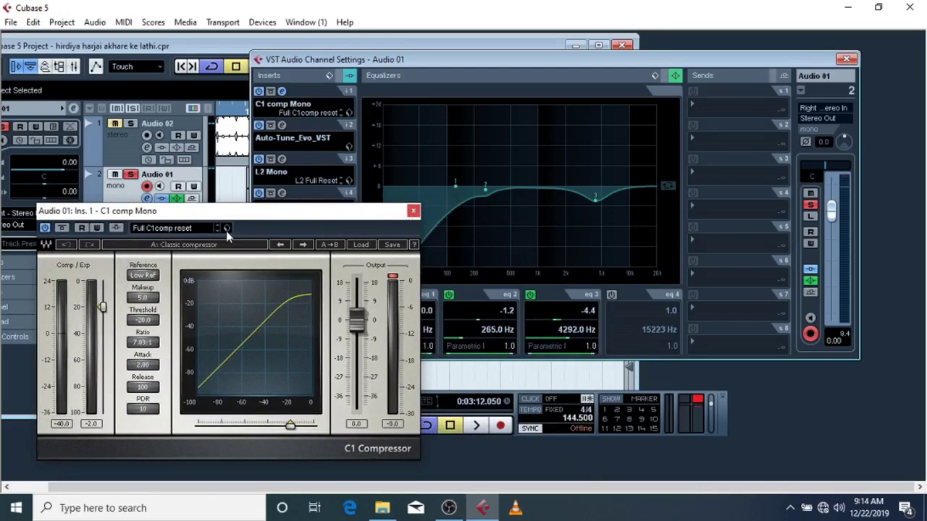
pyautogui.click(413, 212)
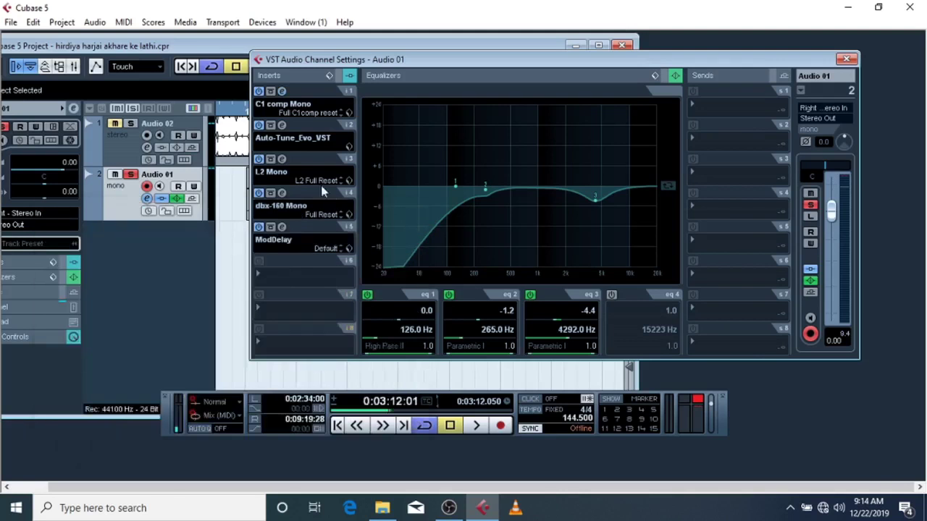
pyautogui.click(282, 126)
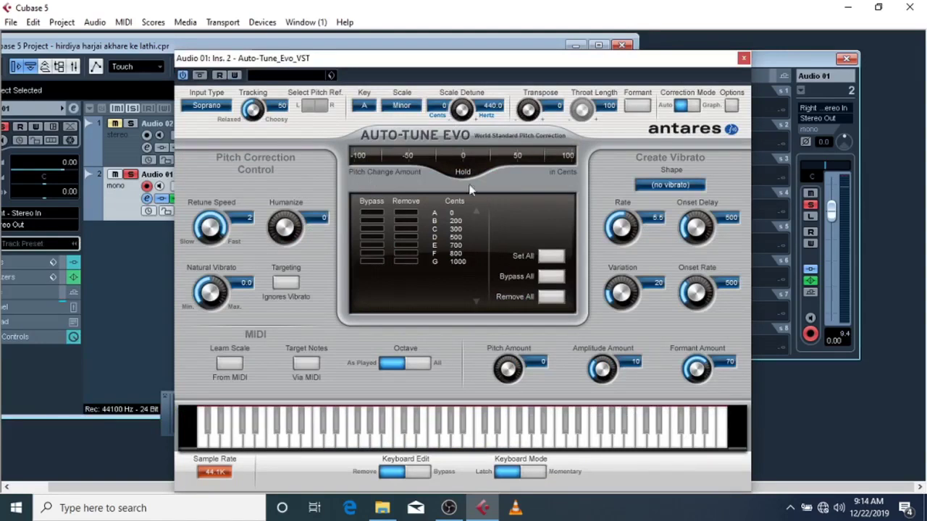
pyautogui.click(743, 59)
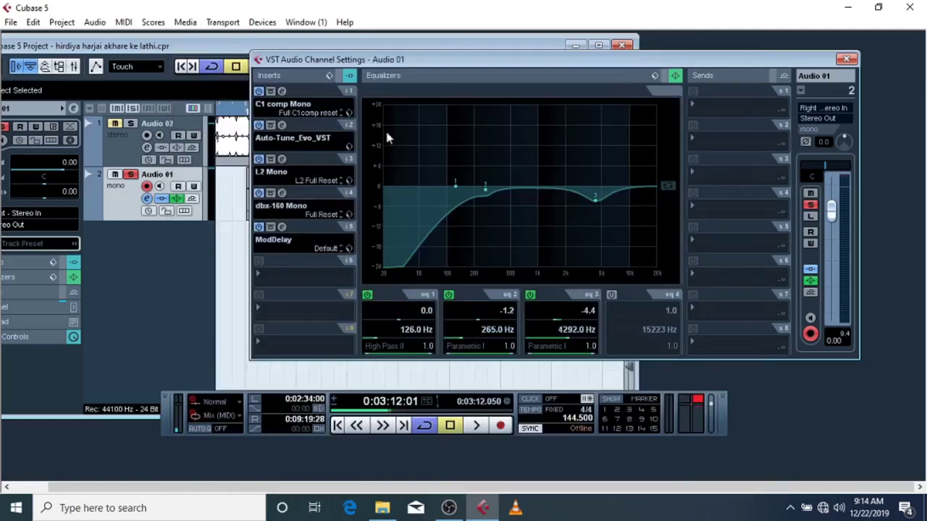
# Look through the L2 Mono preset list and examine the dbx-160 Mono settings on Audio 01.
pyautogui.click(283, 161)
pyautogui.click(405, 183)
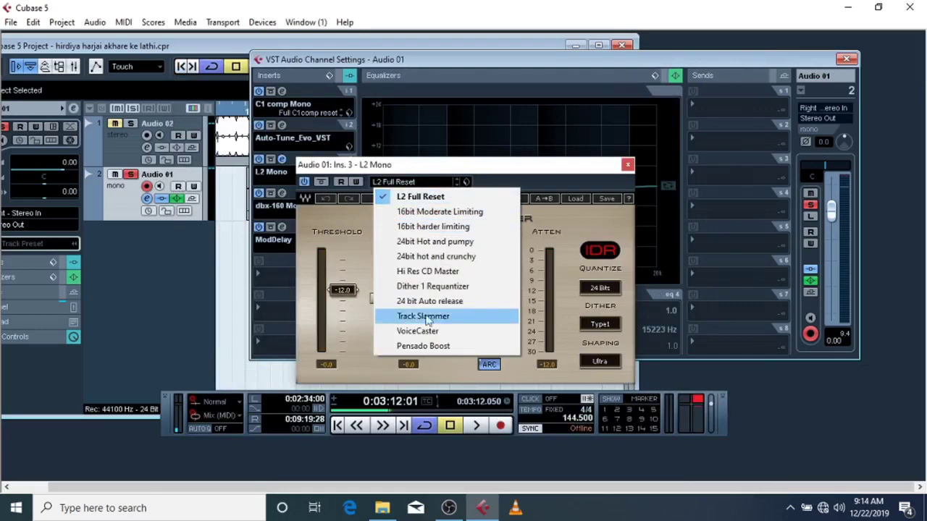
pyautogui.click(579, 182)
pyautogui.click(627, 165)
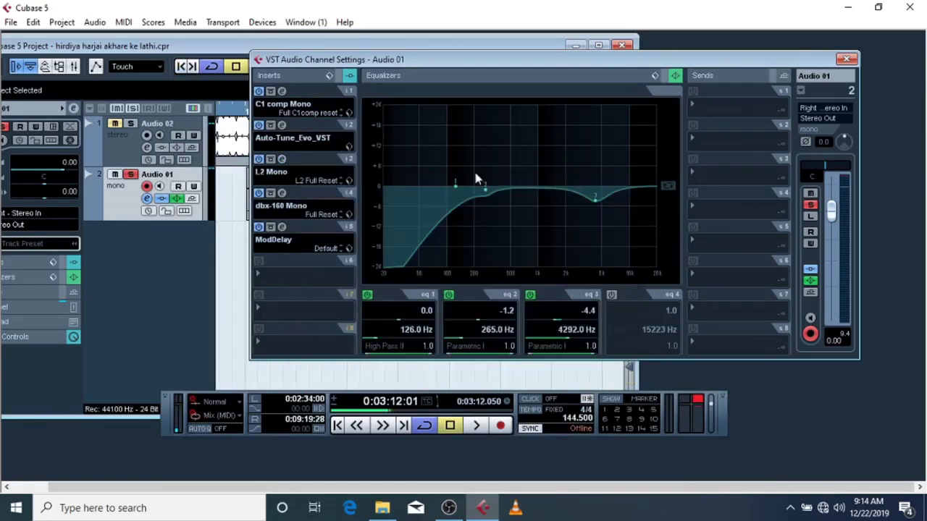
pyautogui.click(282, 192)
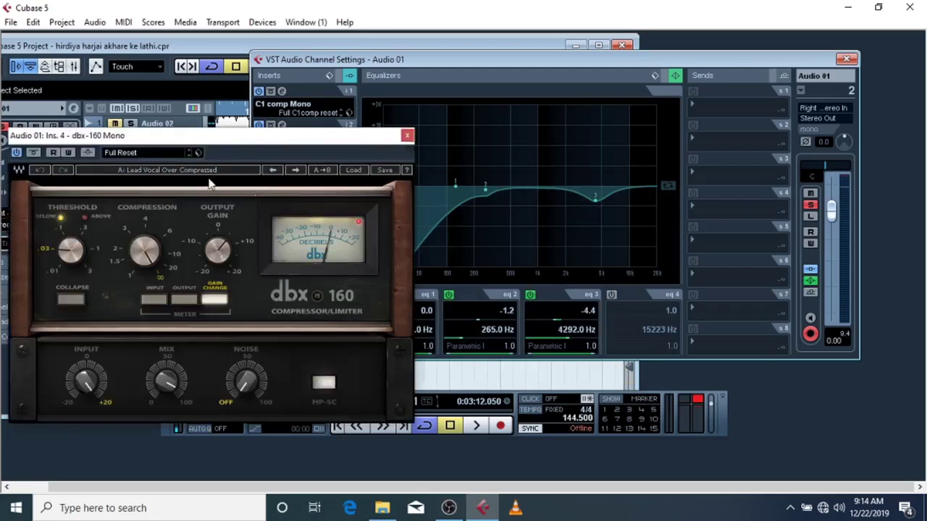
pyautogui.click(407, 135)
# Look through the C1 comp Mono presets again and view the ModDelay insert on Audio 01.
pyautogui.click(281, 91)
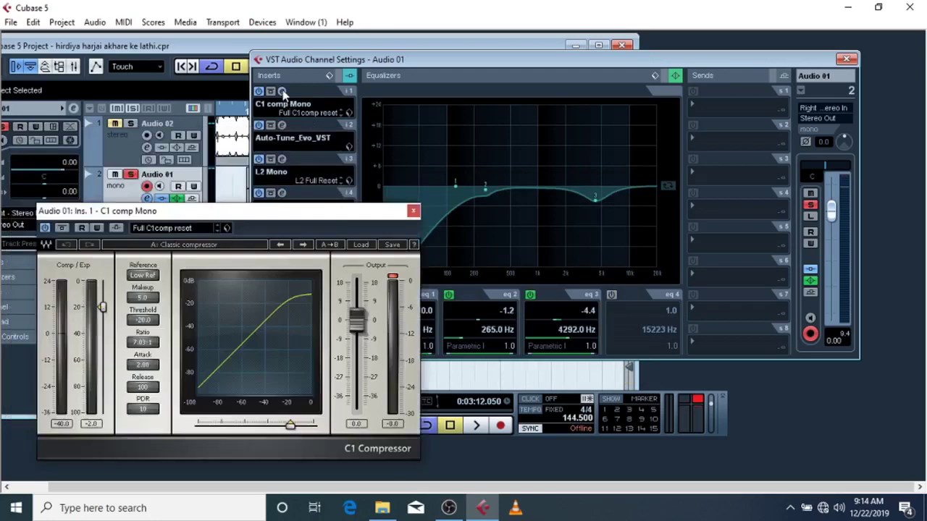
pyautogui.click(204, 229)
pyautogui.click(345, 229)
pyautogui.click(413, 211)
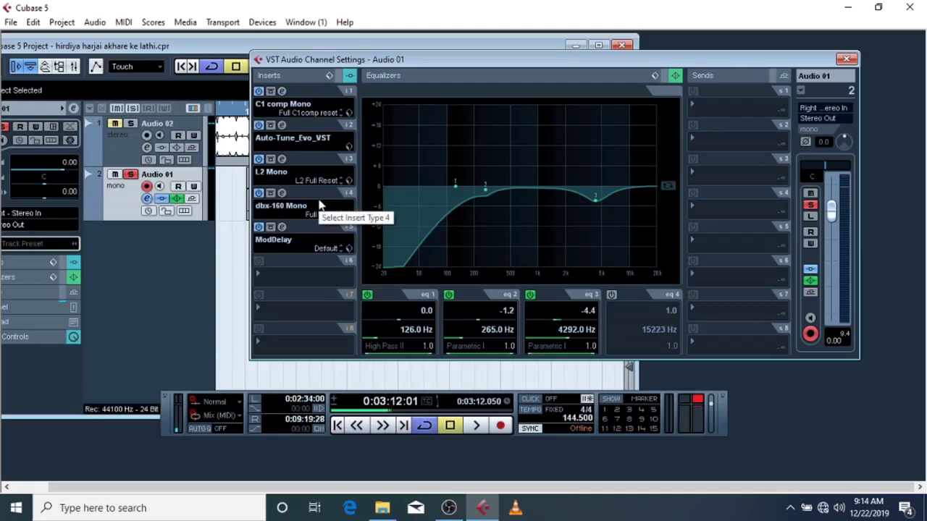
pyautogui.click(282, 227)
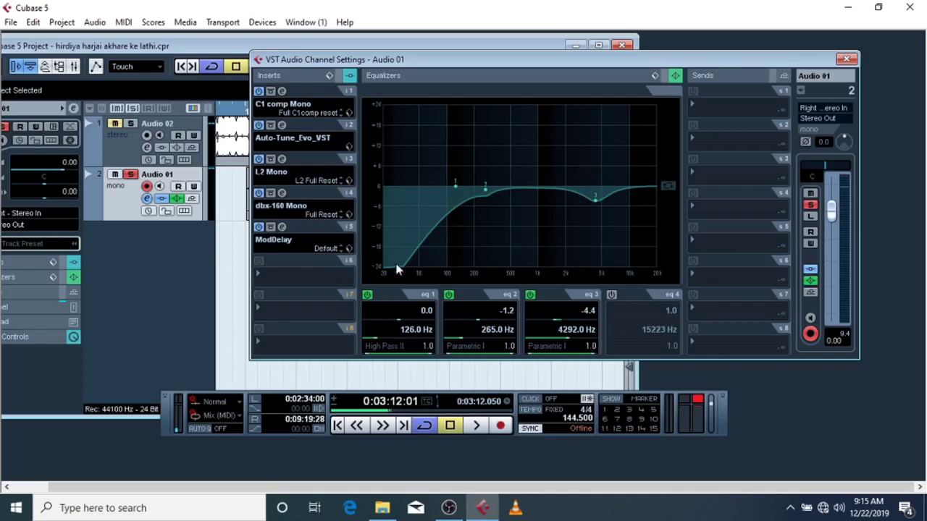
# Switch off EQ bands 1, 2 and 3 on the Audio 01 channel.
pyautogui.click(367, 296)
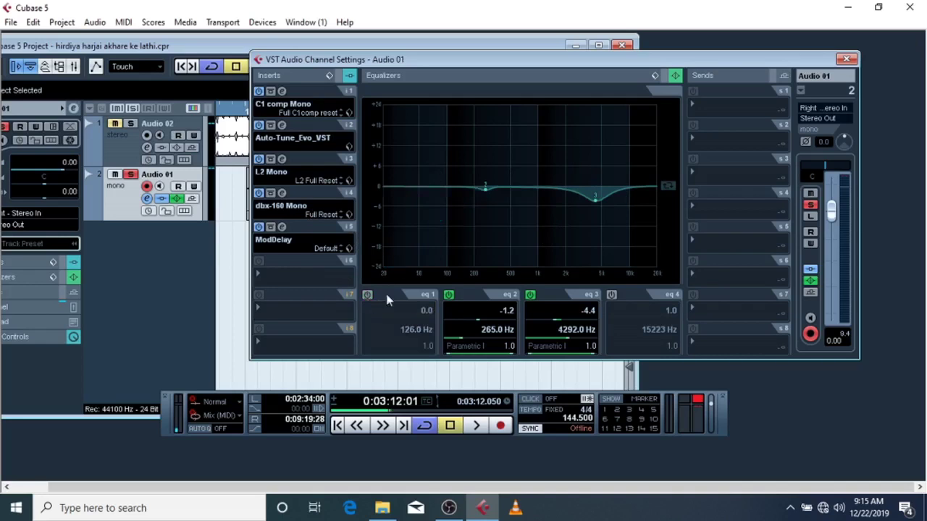
pyautogui.click(448, 295)
pyautogui.click(531, 295)
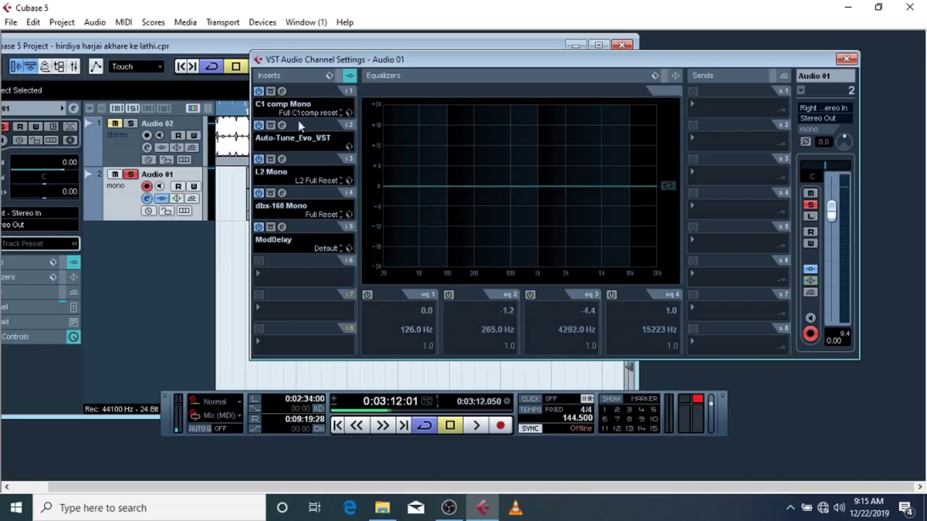
# Play the Audio 01 vocal without EQ from just before bar 107, using the maximized project window.
pyautogui.click(244, 105)
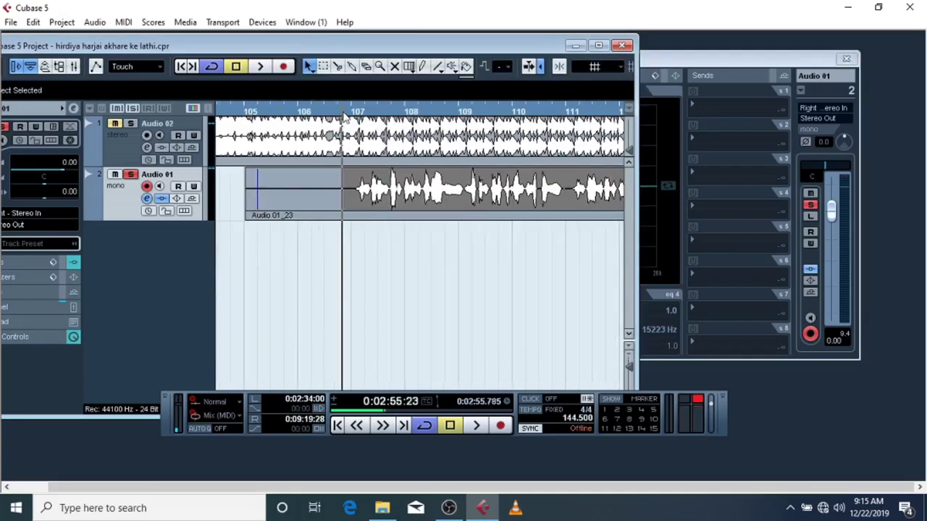
pyautogui.click(260, 66)
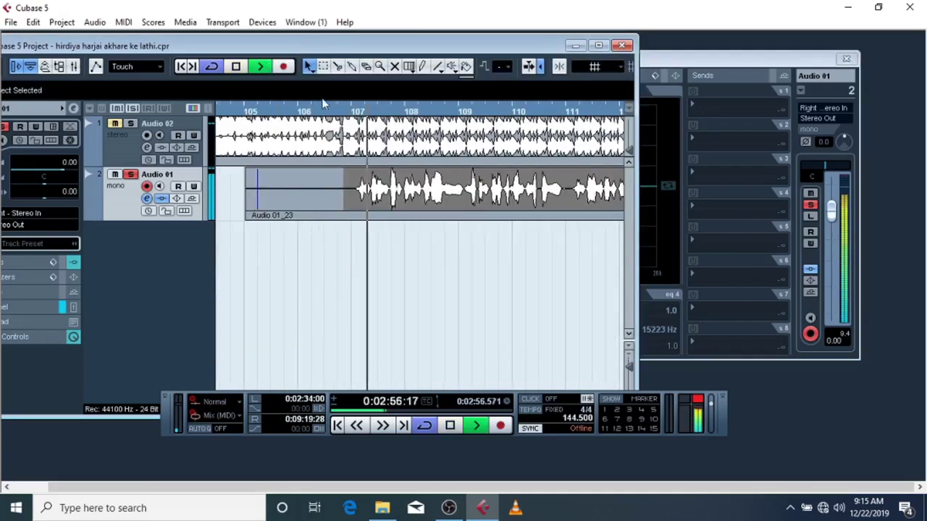
pyautogui.doubleClick(324, 42)
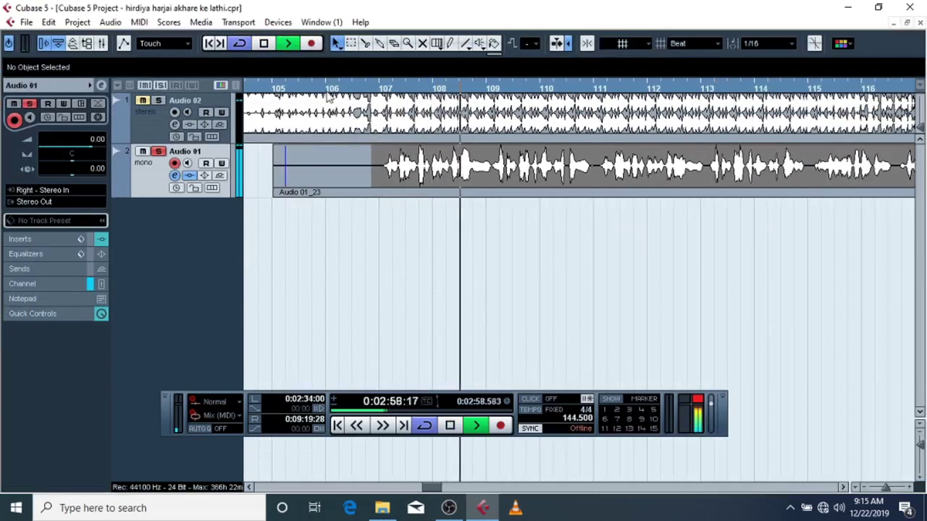
pyautogui.click(265, 43)
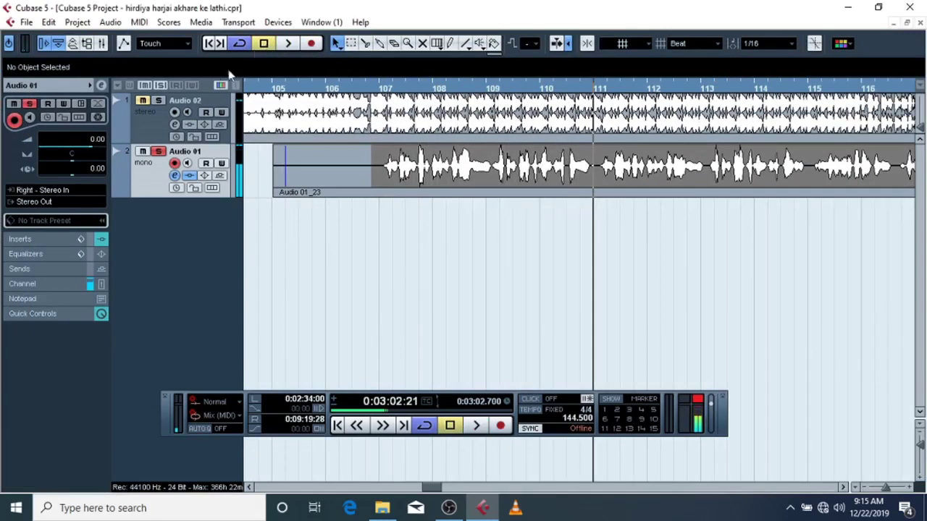
# Reopen the Audio 01 channel settings, switch on EQ bands 1 to 4, and move the settings window clear of the upper project area.
pyautogui.click(174, 176)
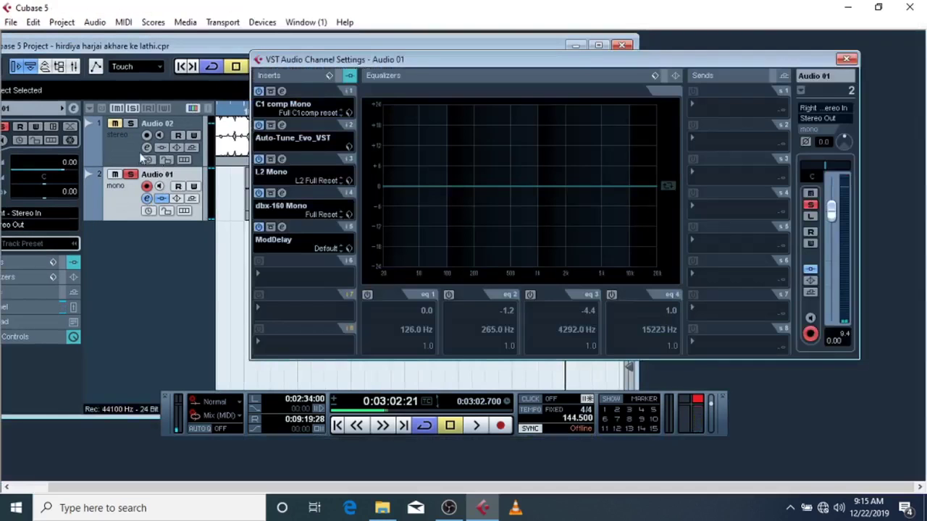
pyautogui.click(367, 296)
pyautogui.click(448, 296)
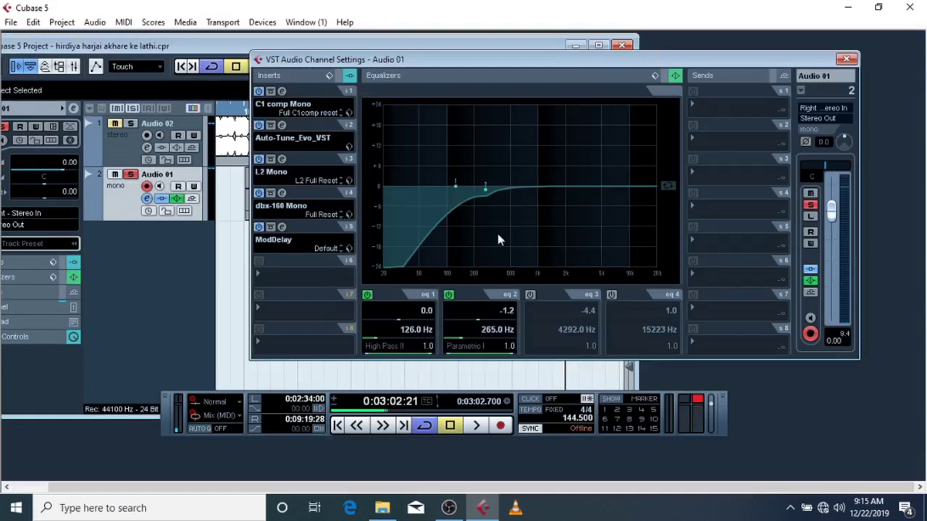
pyautogui.click(530, 296)
pyautogui.click(612, 295)
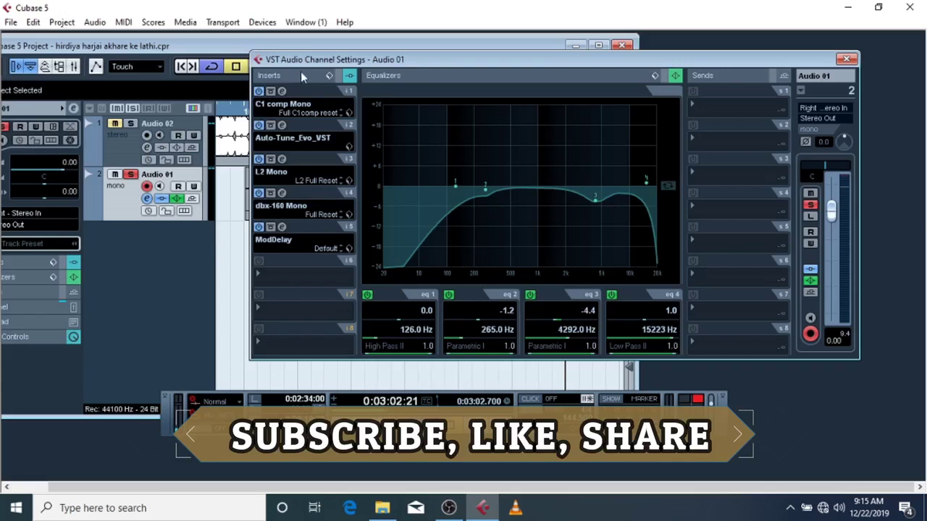
pyautogui.moveTo(304, 67); pyautogui.dragTo(126, 171)
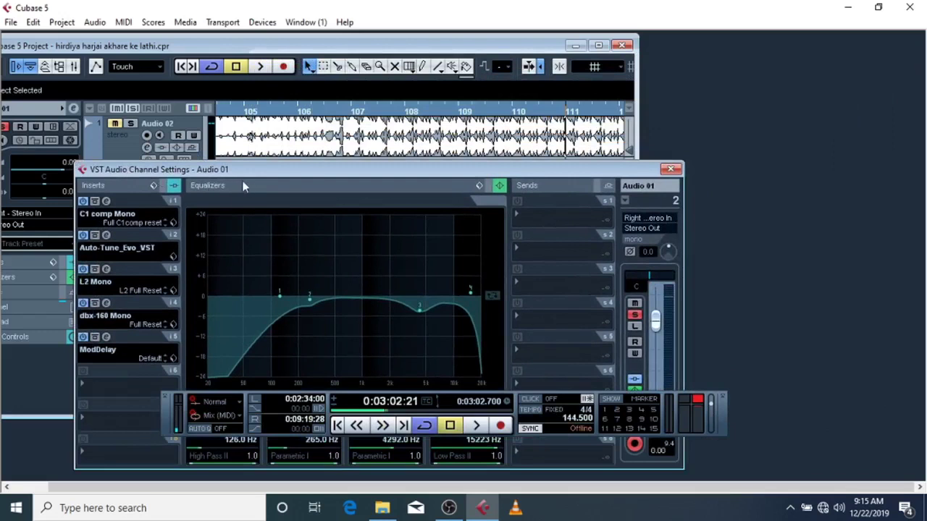
pyautogui.moveTo(266, 171); pyautogui.dragTo(241, 154)
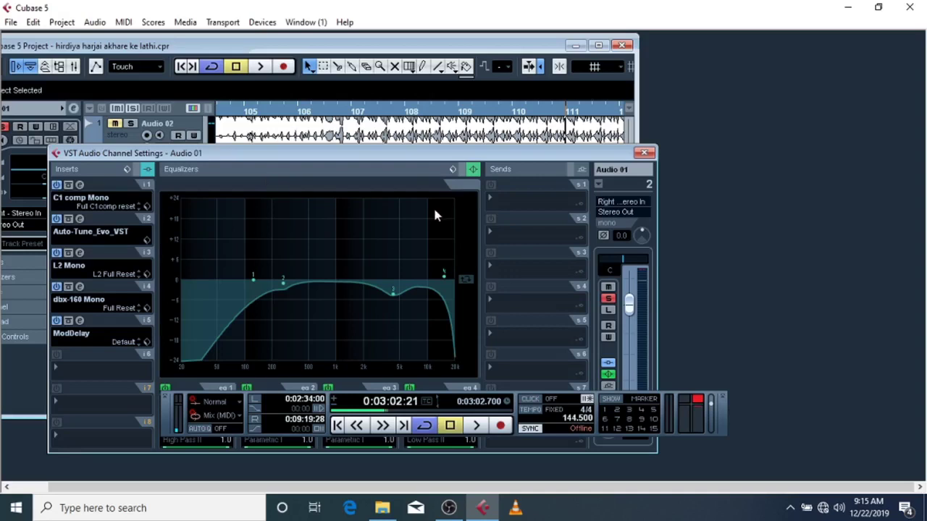
# Close the Audio 01 channel settings and play both tracks with the vocal EQ on from just before bar 107 in the maximized project window.
pyautogui.click(643, 155)
pyautogui.click(598, 45)
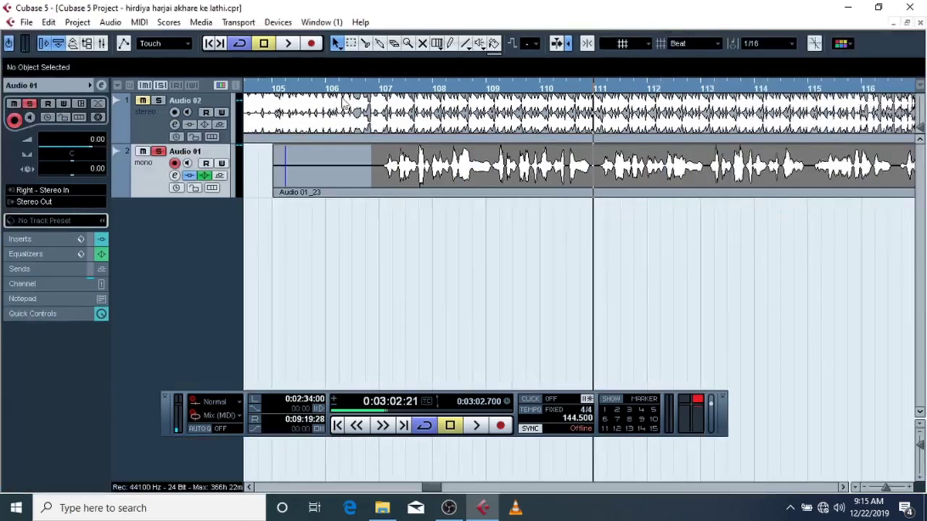
pyautogui.click(377, 89)
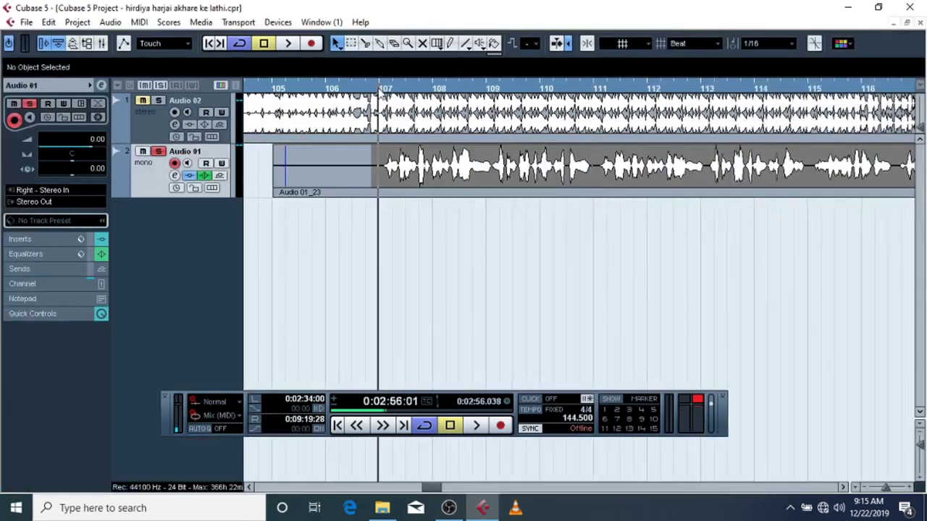
pyautogui.click(286, 44)
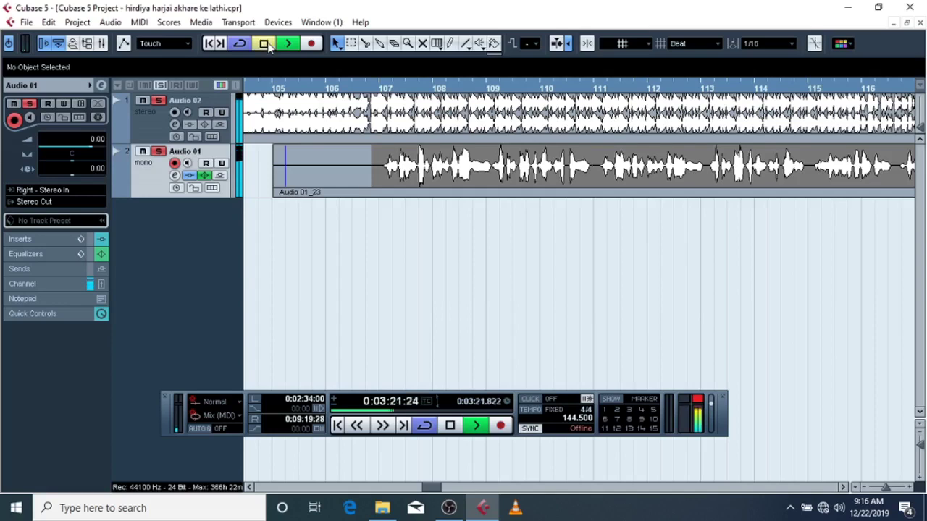
pyautogui.click(264, 43)
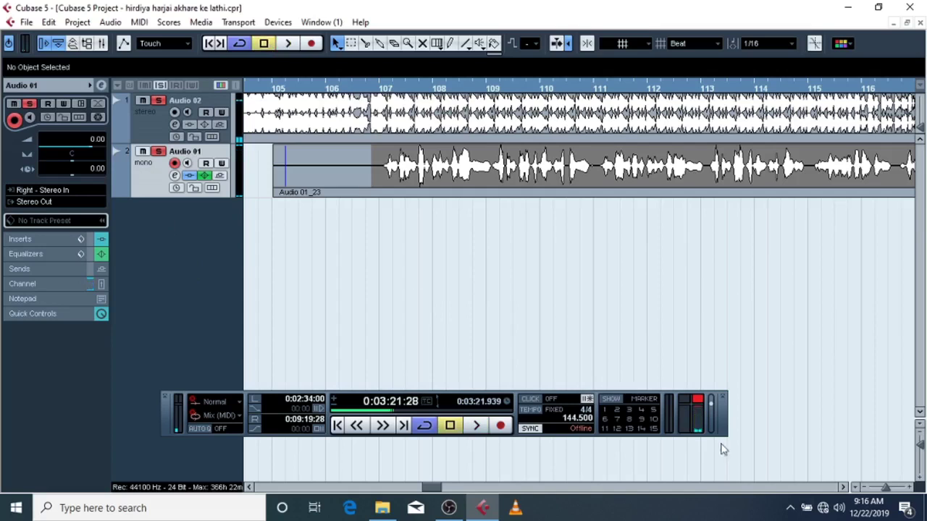
# Place the project cursor at bar 113 and check the Audio 01 channel settings.
pyautogui.click(844, 488)
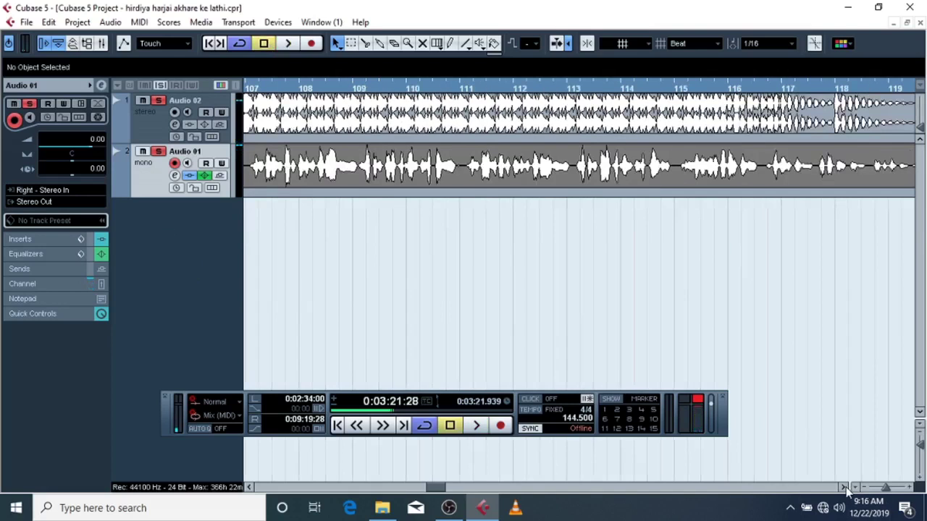
pyautogui.click(844, 487)
pyautogui.click(844, 488)
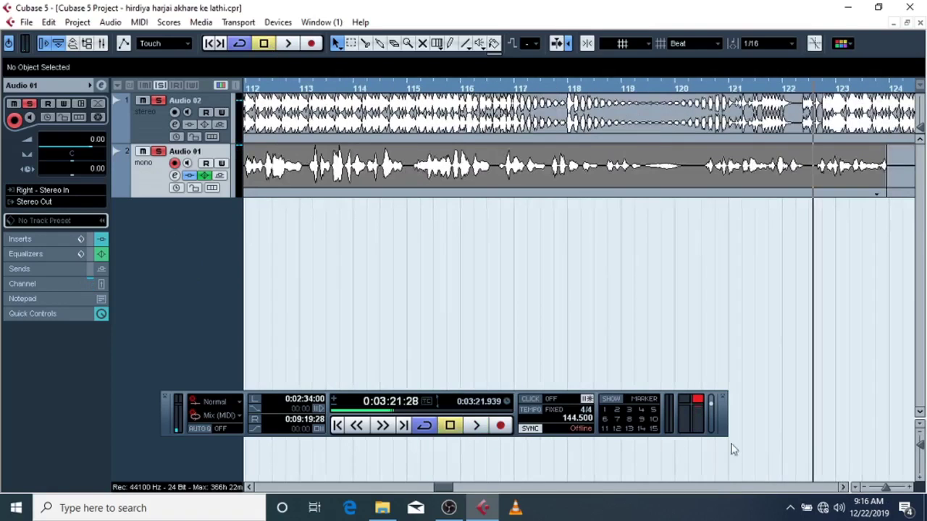
pyautogui.click(307, 88)
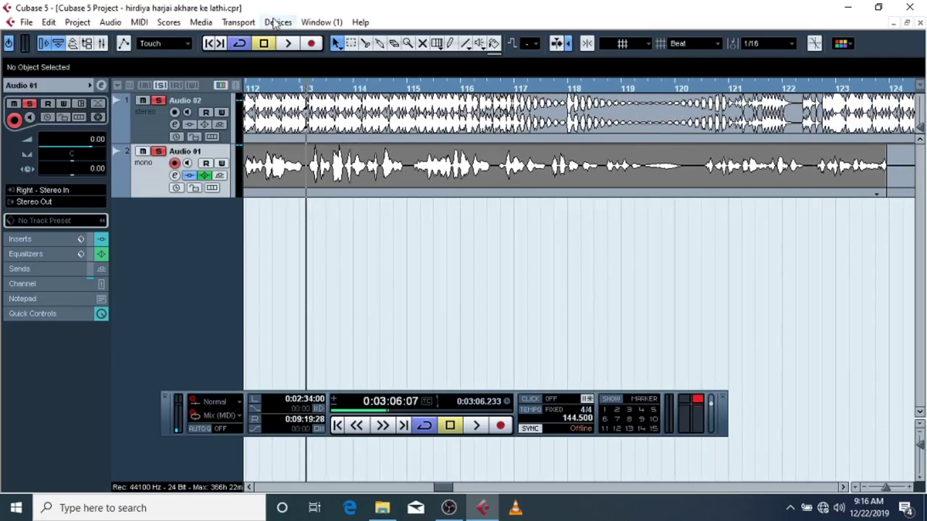
pyautogui.click(175, 175)
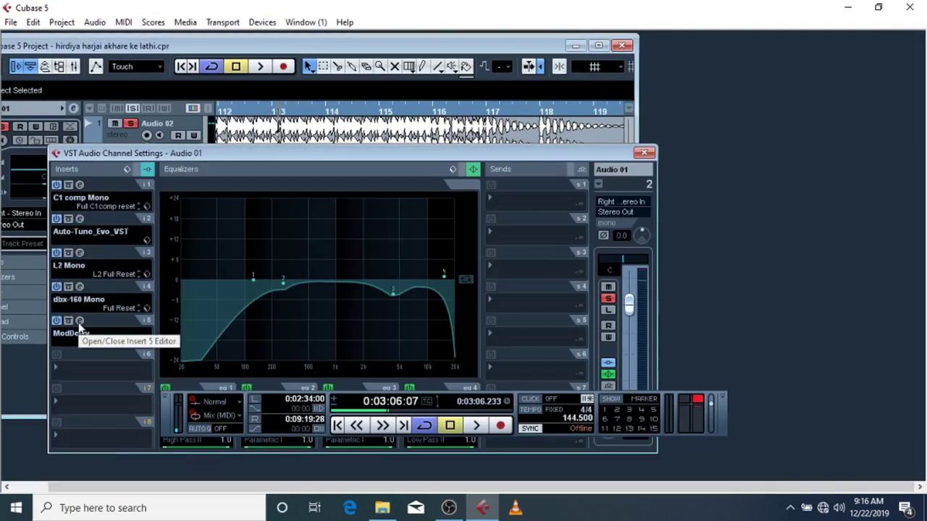
pyautogui.click(643, 153)
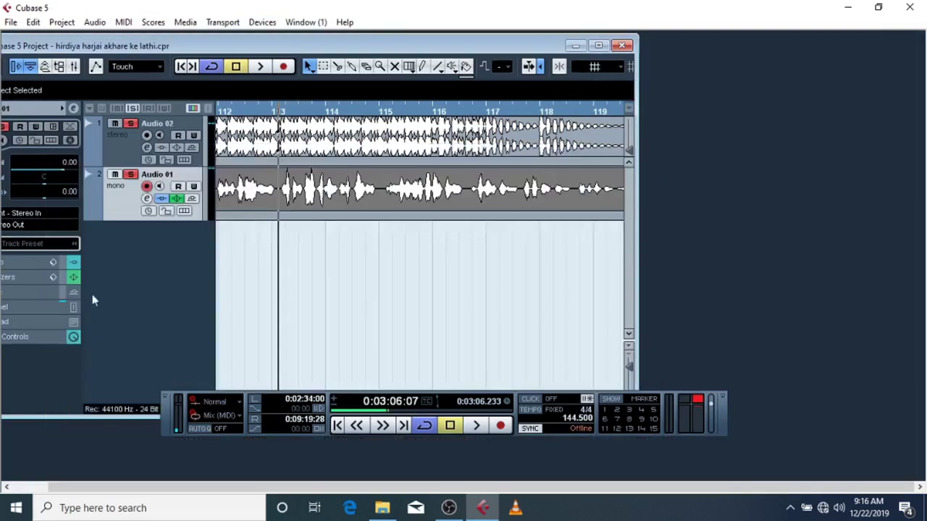
# Add an FX channel track with the RoomWorks reverb and close its plug-in editor.
pyautogui.rightClick(130, 286)
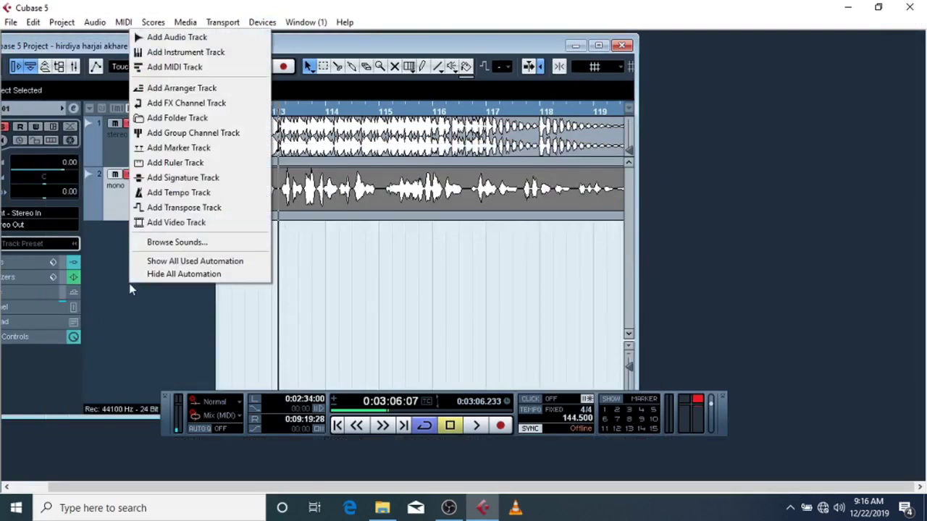
pyautogui.click(197, 102)
pyautogui.click(405, 263)
pyautogui.moveTo(455, 391)
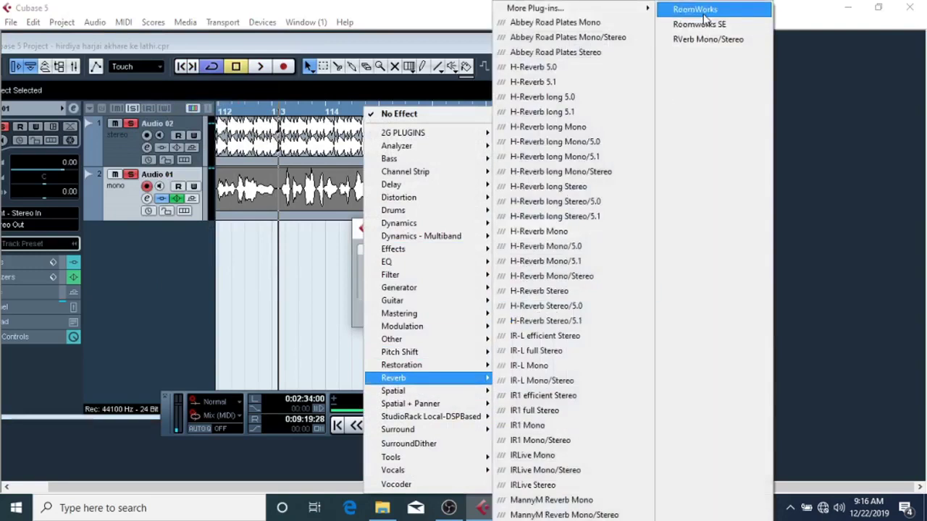
pyautogui.click(690, 9)
pyautogui.click(483, 315)
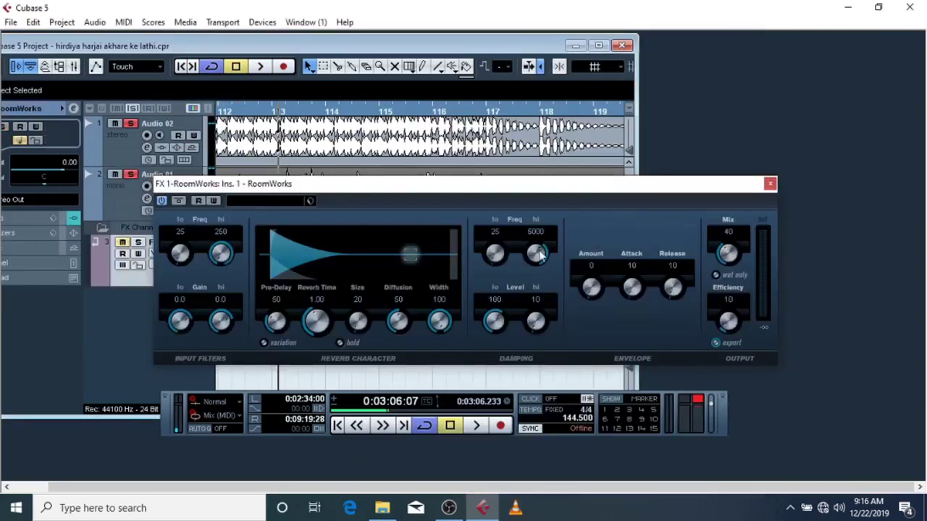
pyautogui.click(769, 184)
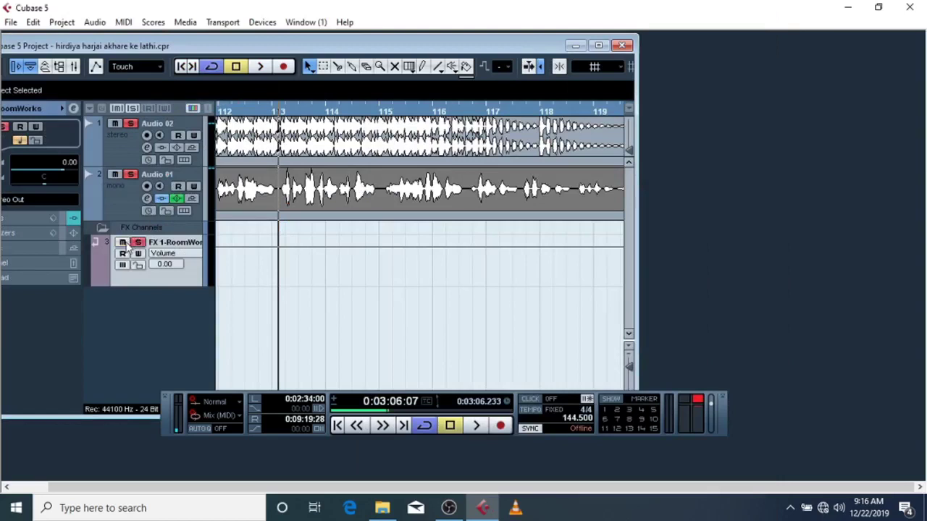
# Route the first send of Audio 01 to FX 1-RoomWorks, switch it on and set its level to -19.17.
pyautogui.click(143, 204)
pyautogui.click(145, 199)
pyautogui.click(510, 197)
pyautogui.click(507, 231)
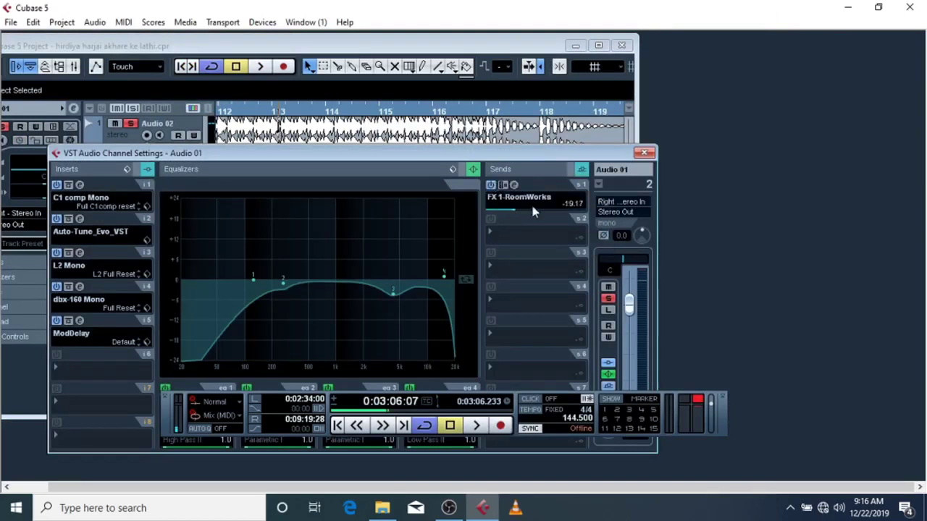
pyautogui.click(644, 152)
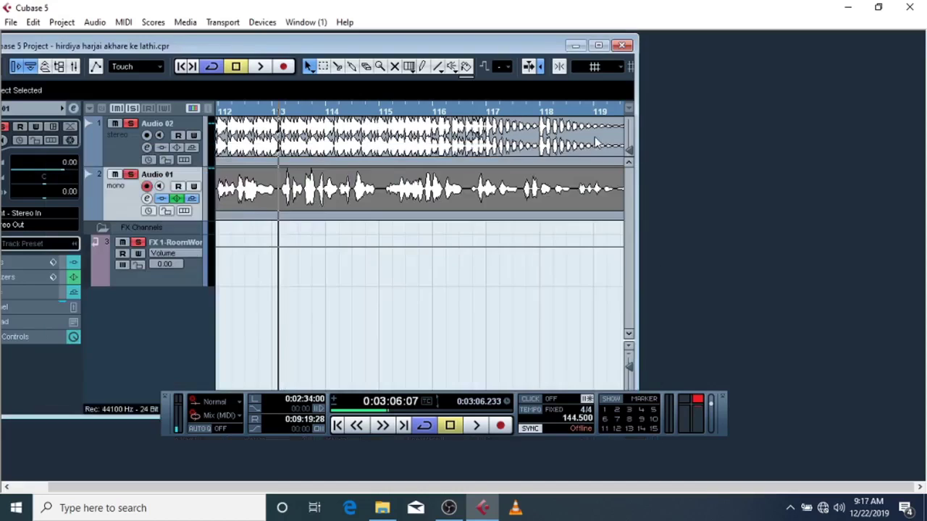
# Play the song with the vocal reverb send from bar 113 in the maximized project window.
pyautogui.click(598, 45)
pyautogui.click(288, 44)
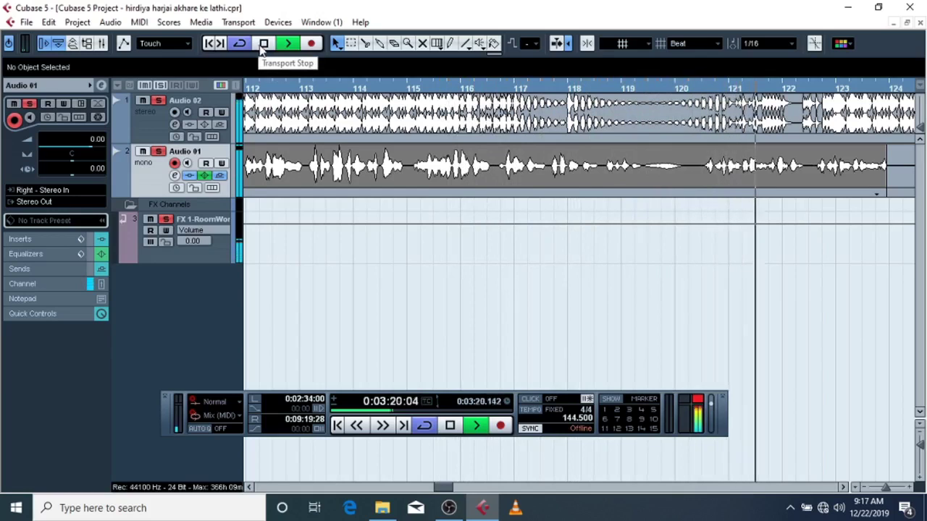
pyautogui.click(264, 45)
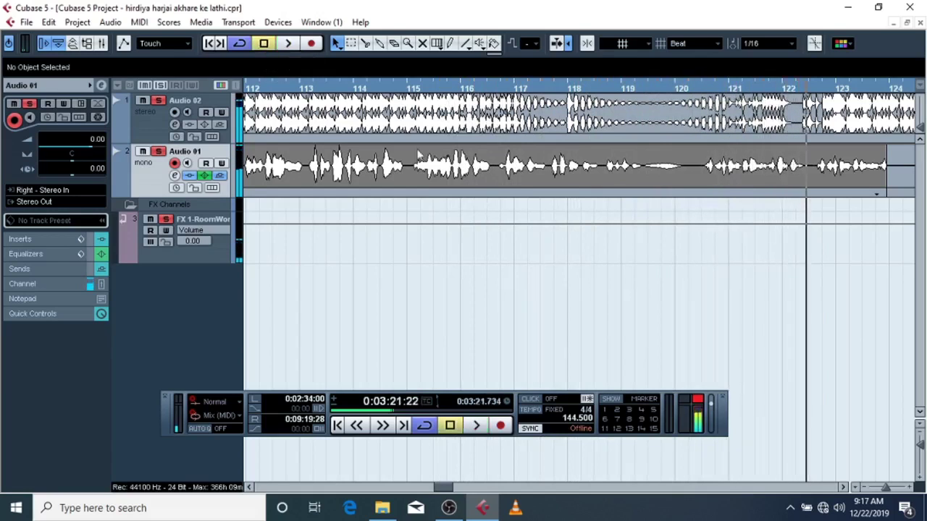
# Replay a short passage with the reverb from just after bar 120 and return the project cursor to its start.
pyautogui.click(699, 86)
pyautogui.press('space')
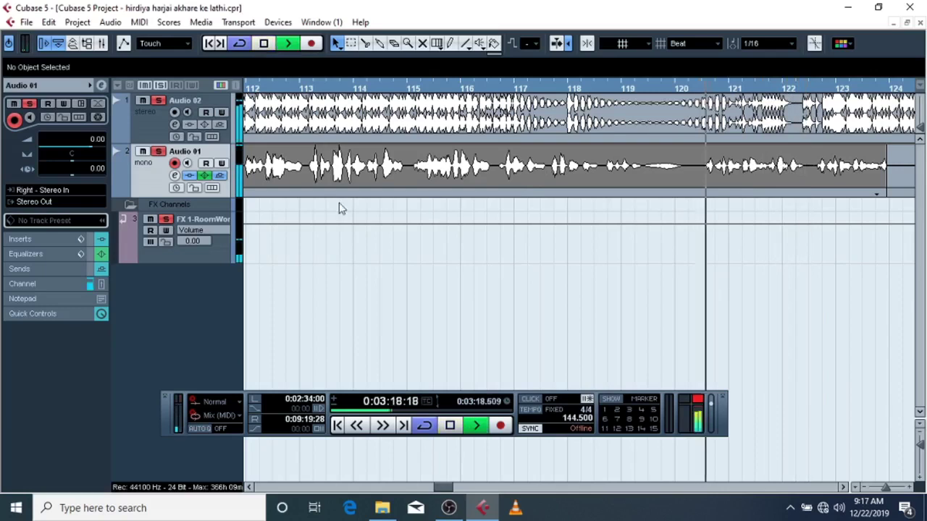
pyautogui.press('space')
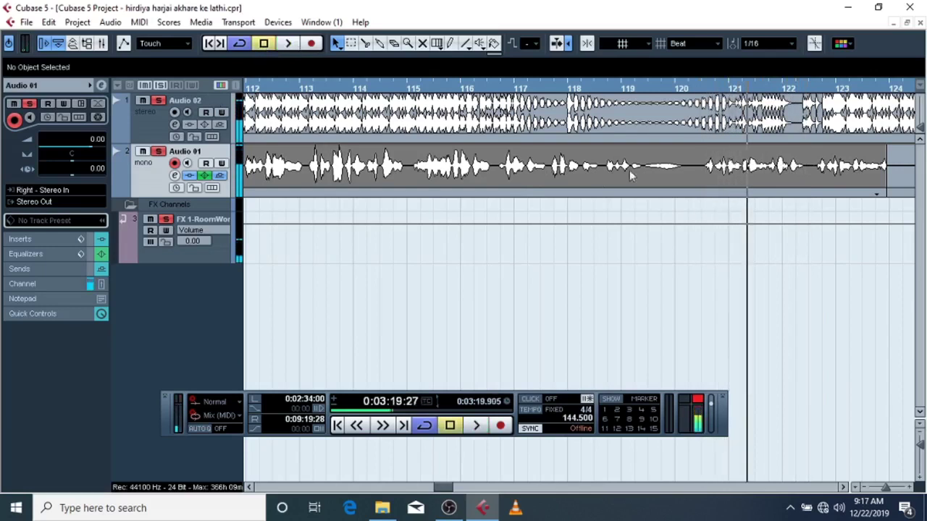
pyautogui.click(696, 87)
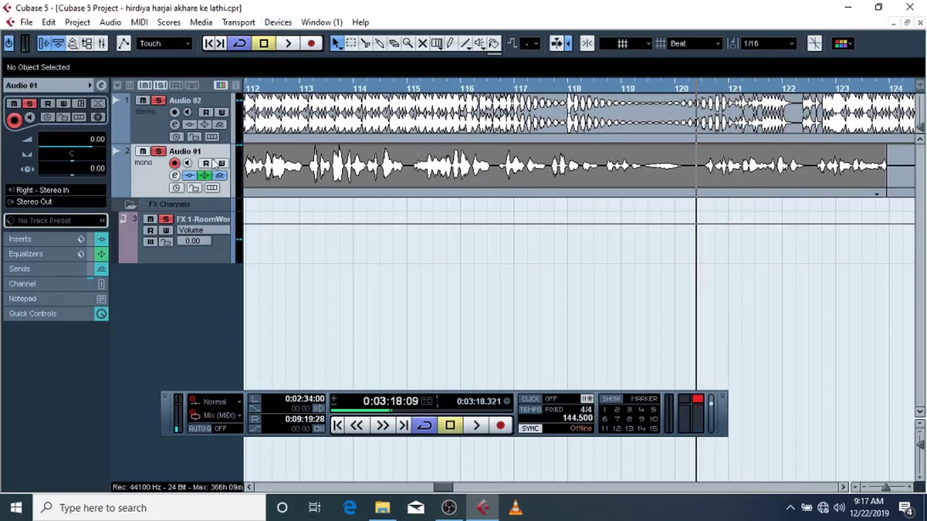
# Review the inserts, EQ and send in the Audio 01 channel settings, and return to the maximized project window.
pyautogui.click(176, 179)
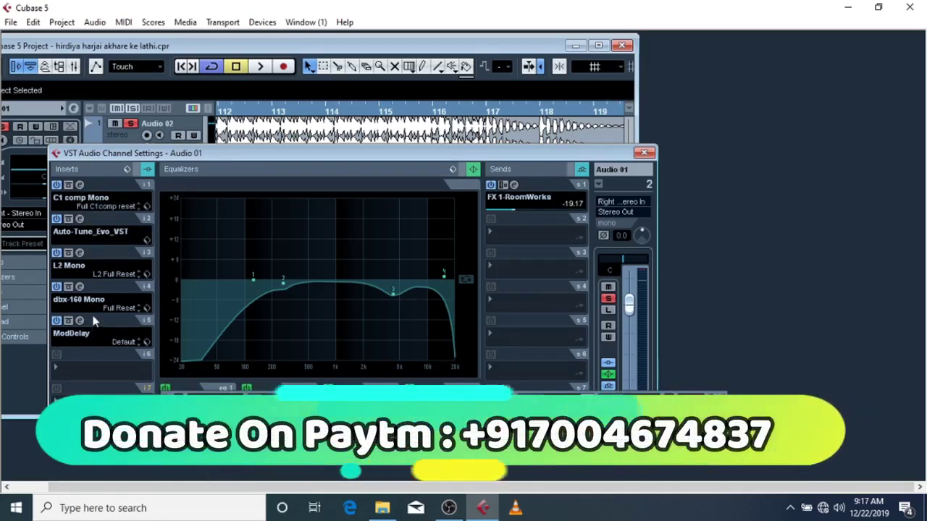
pyautogui.click(645, 153)
pyautogui.doubleClick(297, 45)
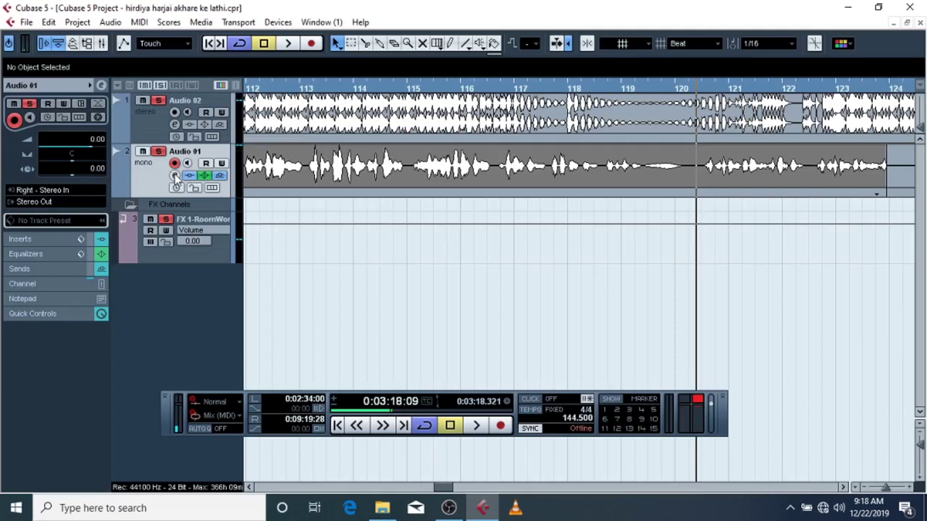
# Insert dbx-160 Stereo in the first insert slot of the Stereo Out channel and load its Lead Vocal Over Compressed preset.
pyautogui.click(275, 22)
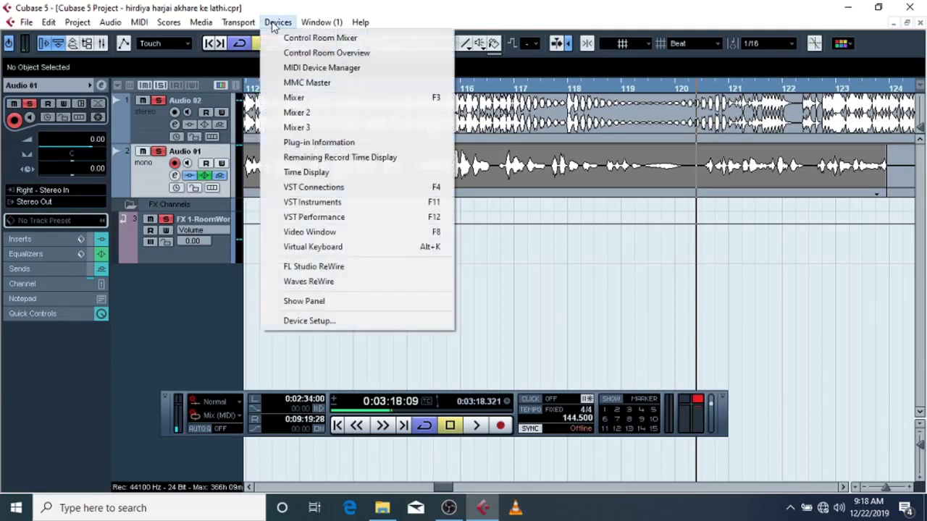
pyautogui.click(281, 107)
pyautogui.click(750, 291)
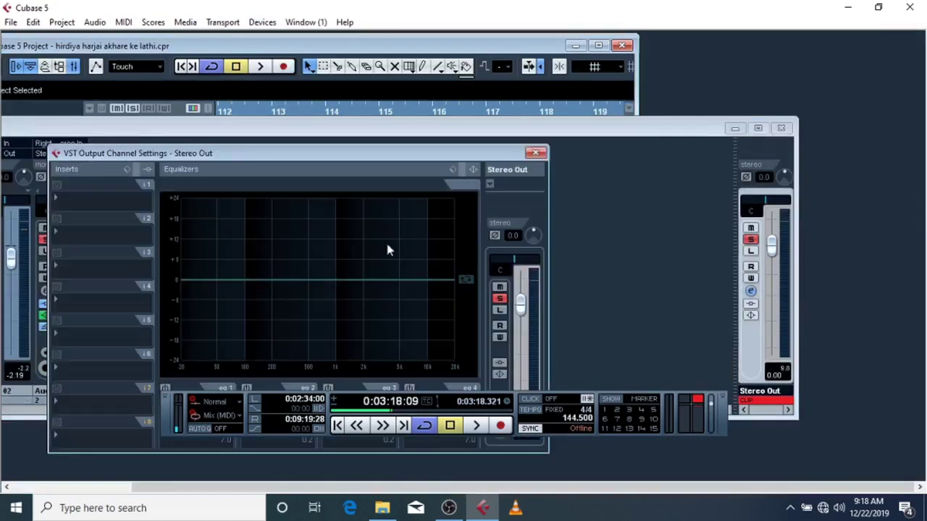
pyautogui.click(58, 203)
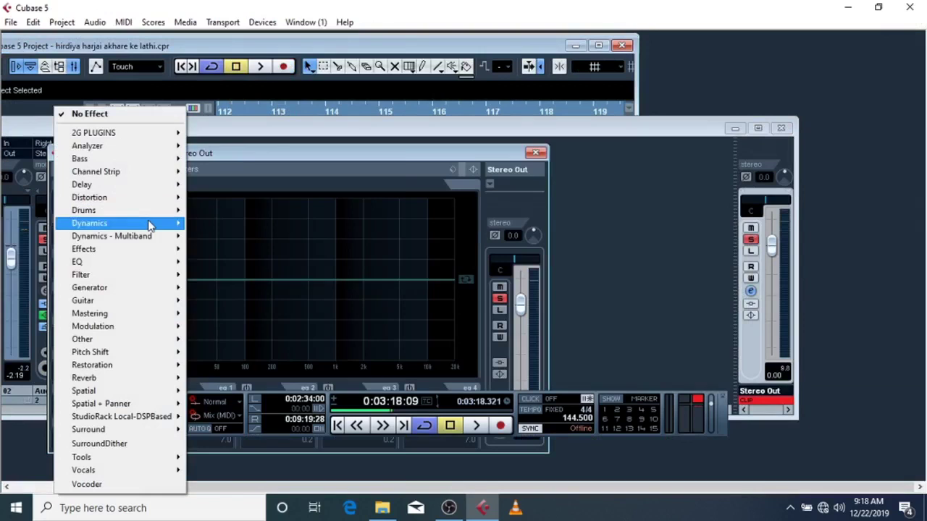
pyautogui.moveTo(150, 226)
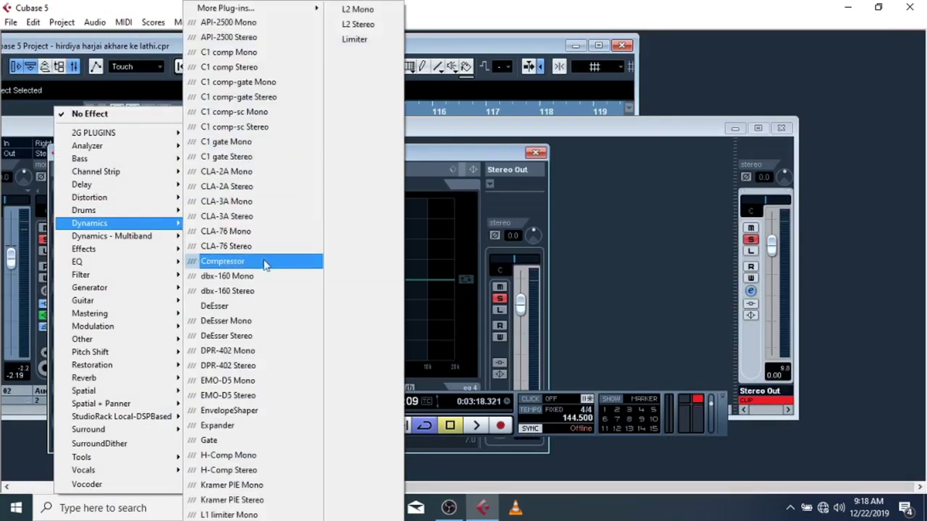
pyautogui.click(250, 290)
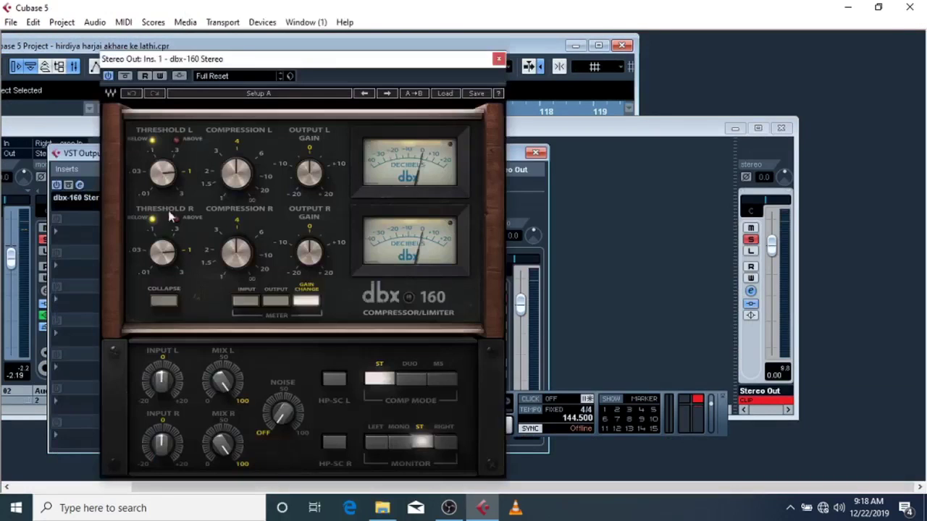
pyautogui.click(227, 80)
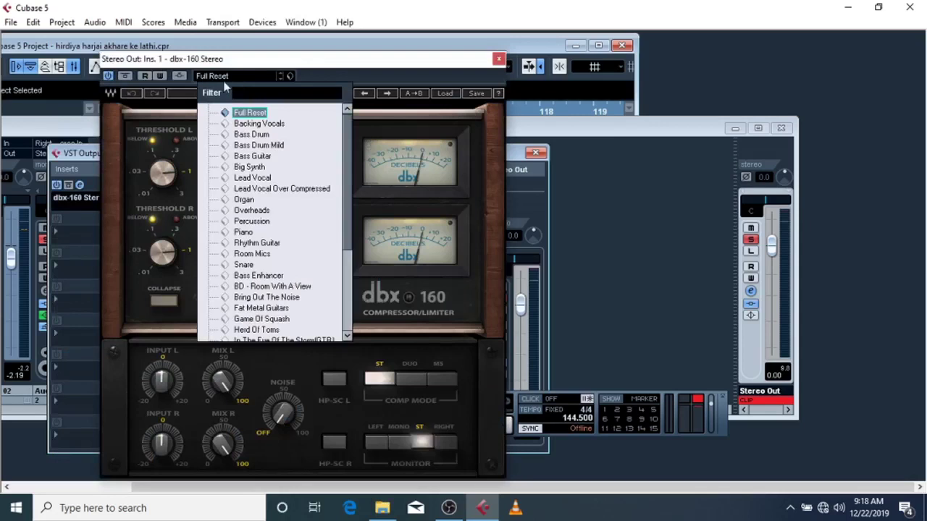
pyautogui.click(253, 188)
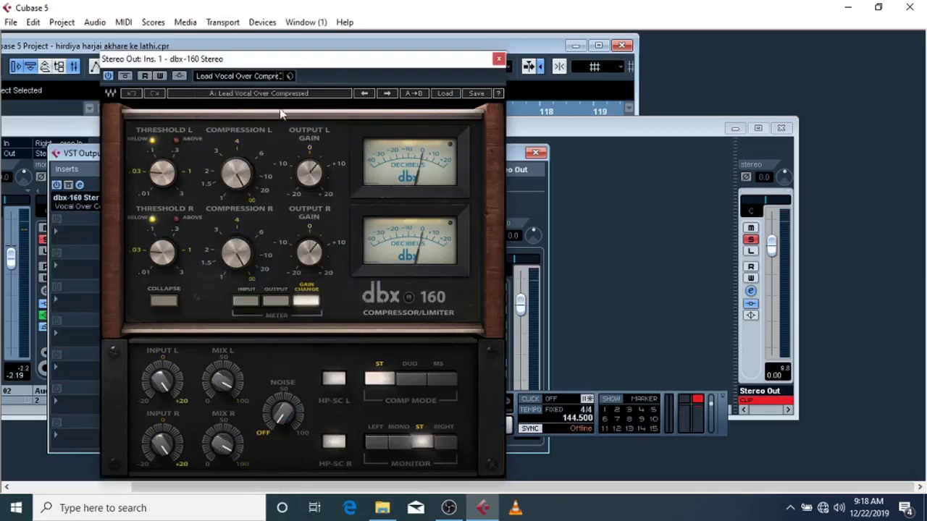
# Play the song through the dbx-160 from just after bar 120, with the mixer closed and the plug-in window clear of the tracks.
pyautogui.moveTo(434, 65); pyautogui.dragTo(497, 156)
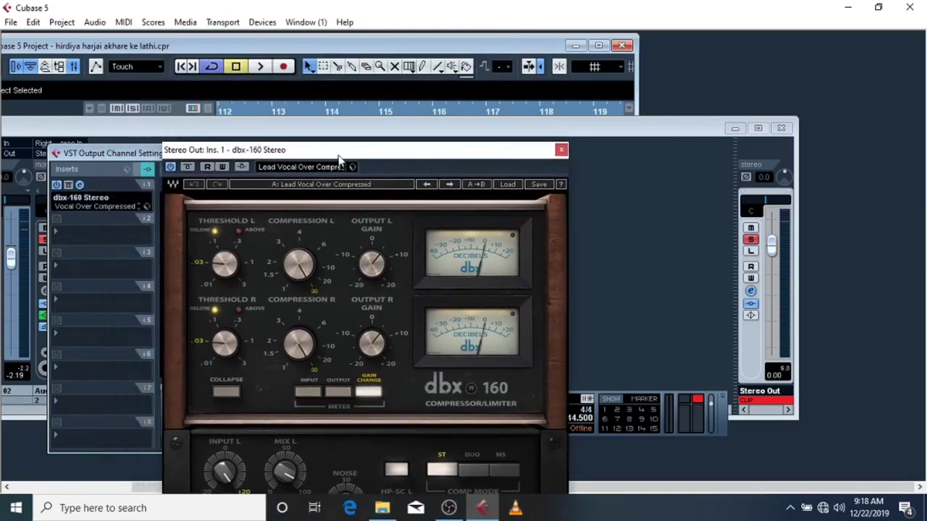
pyautogui.click(778, 129)
pyautogui.moveTo(412, 149); pyautogui.dragTo(667, 227)
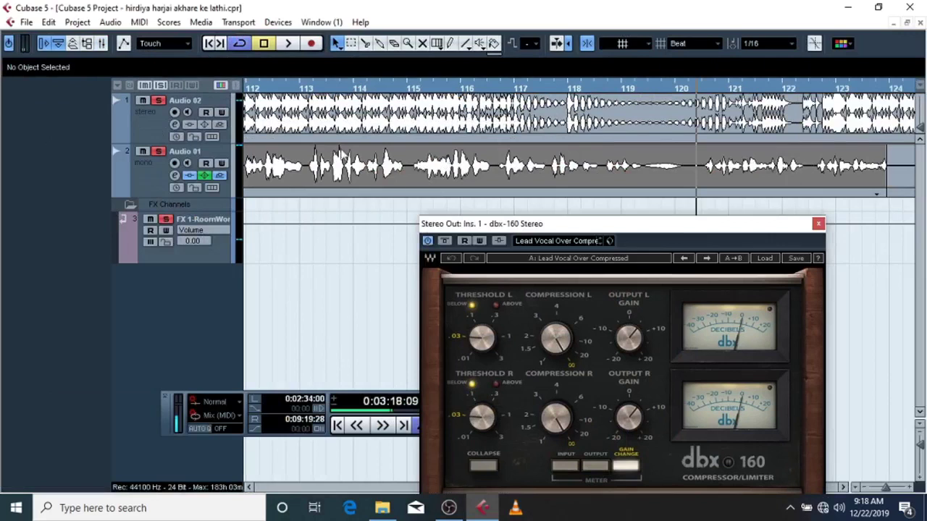
pyautogui.click(287, 44)
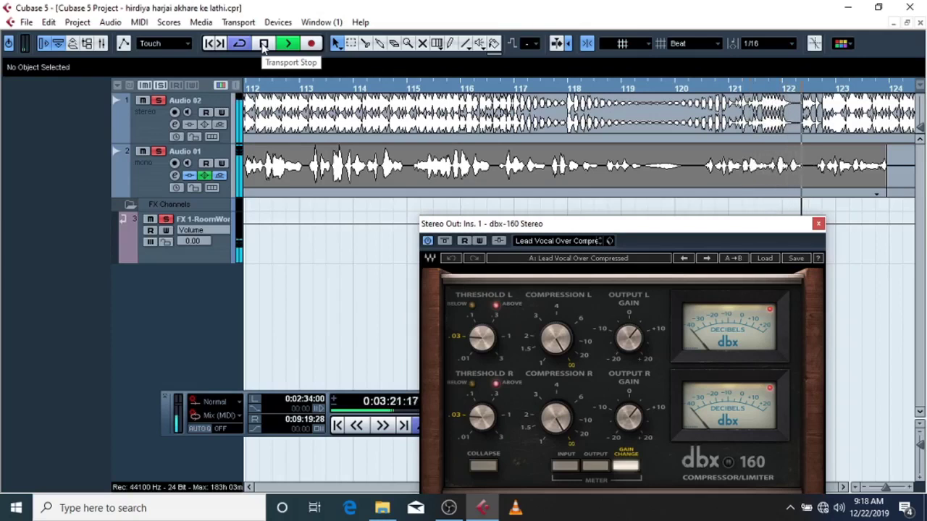
pyautogui.click(263, 45)
pyautogui.click(691, 91)
pyautogui.moveTo(691, 91); pyautogui.dragTo(688, 92)
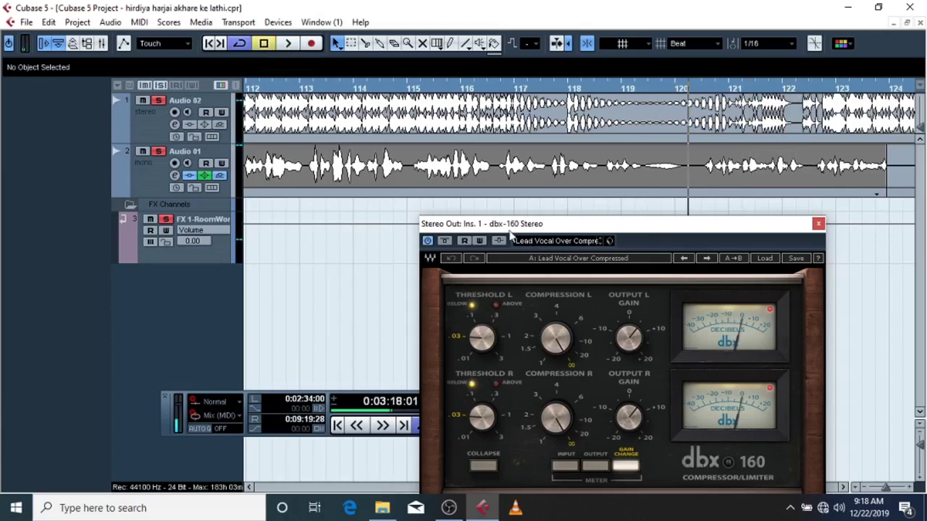
# Close the dbx-160 editor, select the Audio 01 track and place the project cursor just after bar 113.
pyautogui.click(817, 223)
pyautogui.click(157, 182)
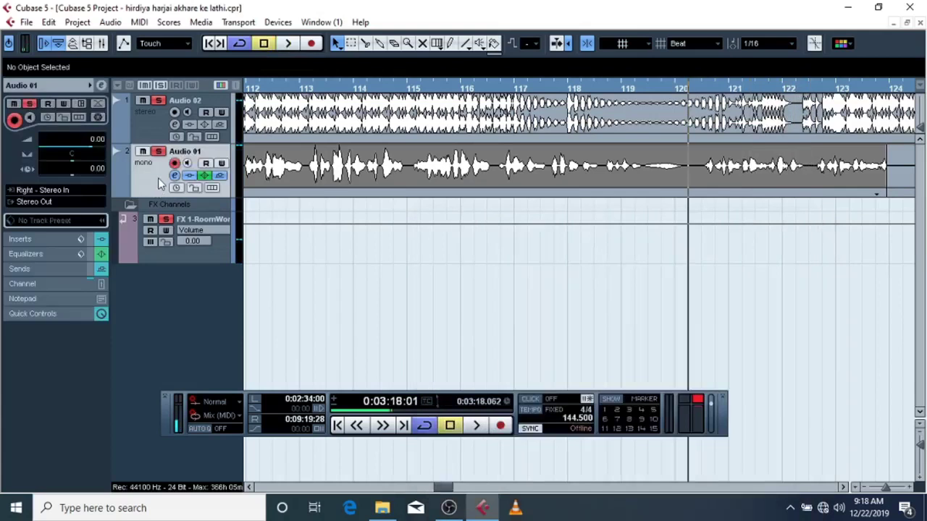
pyautogui.click(308, 87)
pyautogui.moveTo(309, 88); pyautogui.dragTo(313, 87)
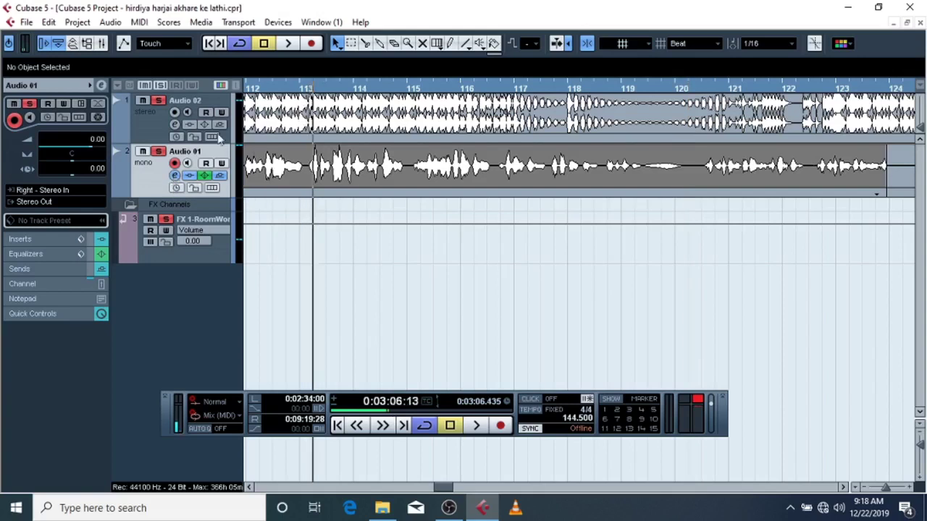
# Play the song from about bar 113 and stop playback near bar 115.
pyautogui.click(305, 87)
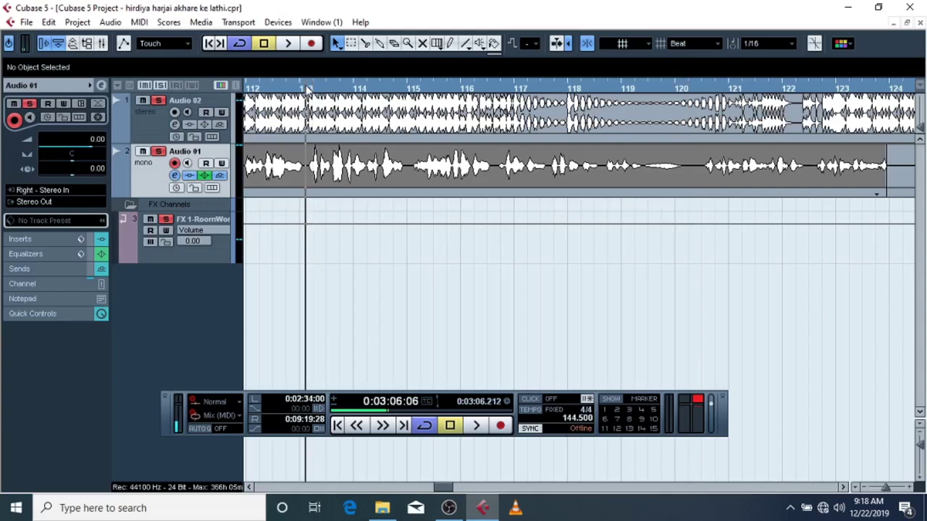
pyautogui.click(300, 87)
pyautogui.click(290, 45)
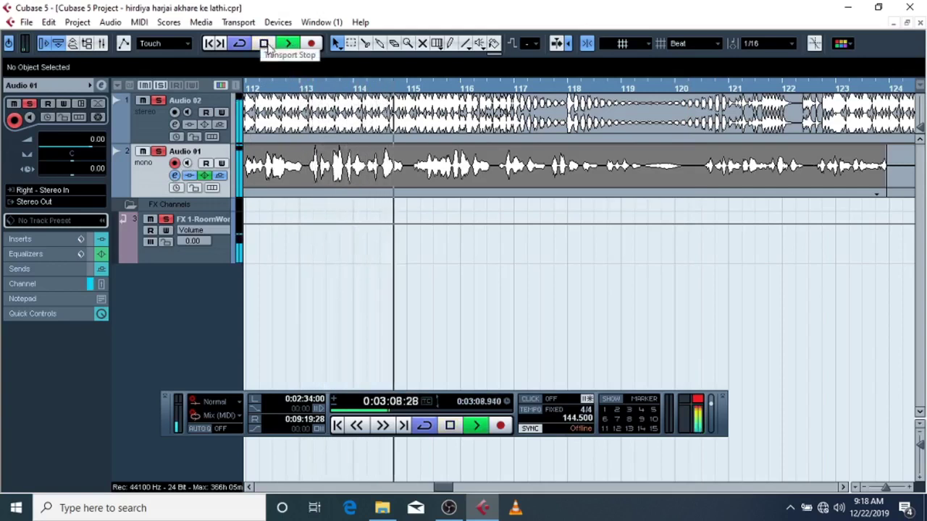
pyautogui.click(264, 45)
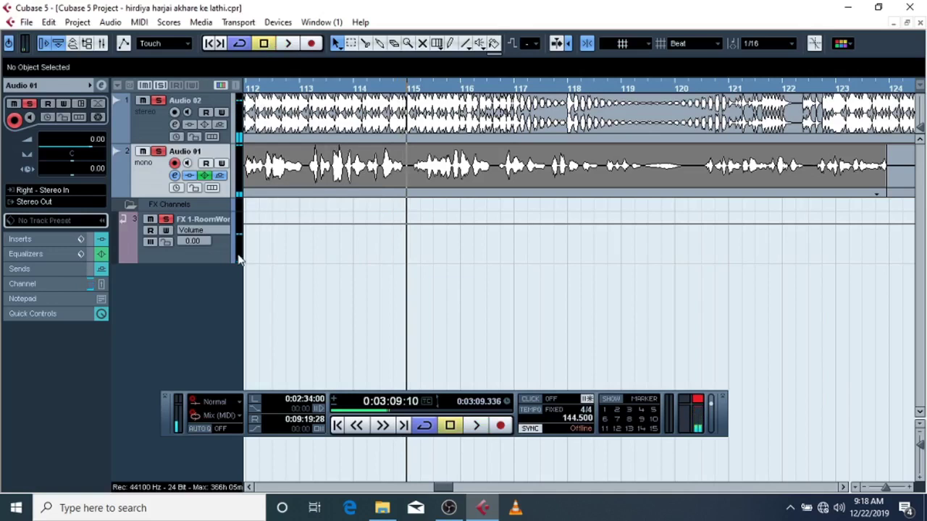
# Open the Audio 01 channel settings clear of the track list and try the Basic Sax and Basic Organ EQ presets before loading Lead Vox Female.
pyautogui.click(174, 176)
pyautogui.moveTo(144, 156); pyautogui.dragTo(321, 83)
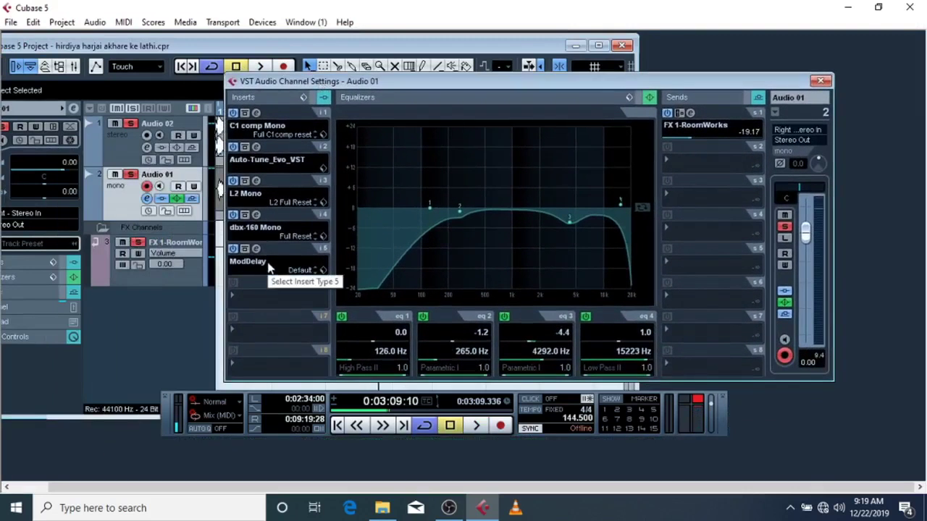
pyautogui.click(631, 100)
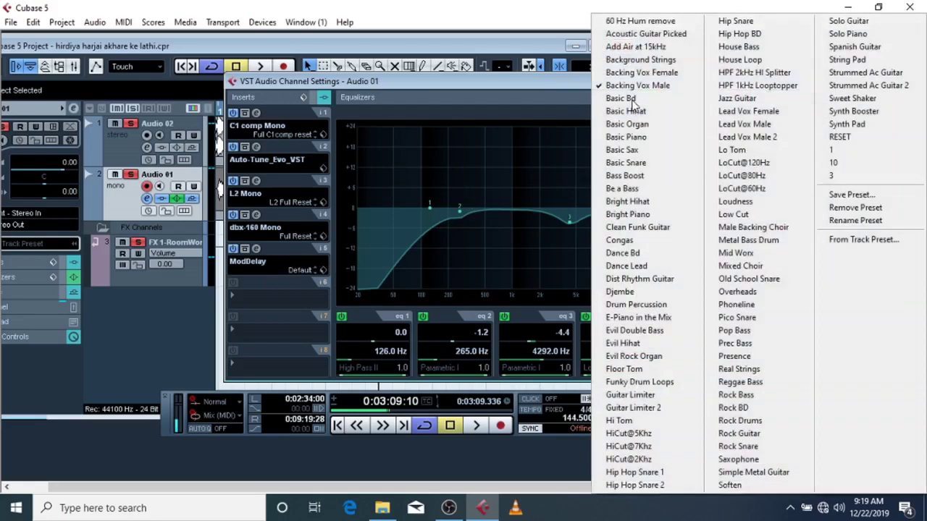
pyautogui.click(618, 155)
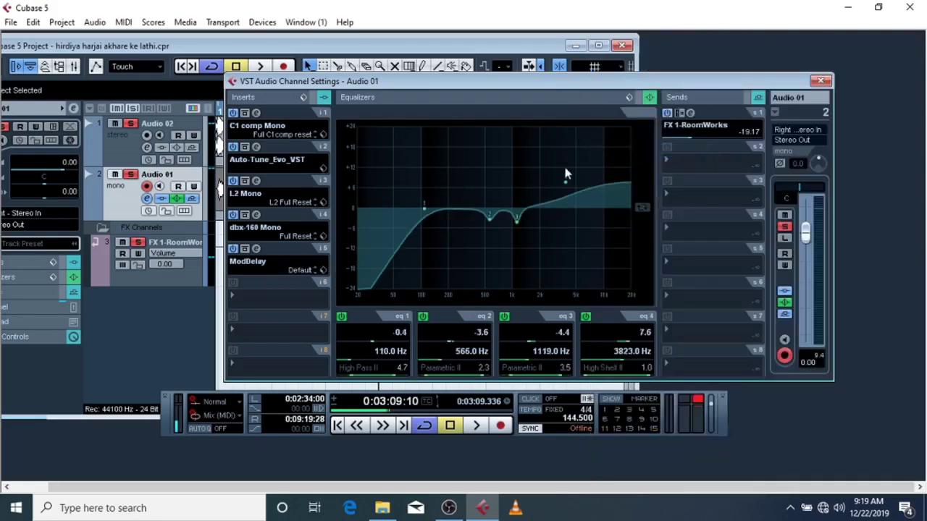
pyautogui.click(628, 100)
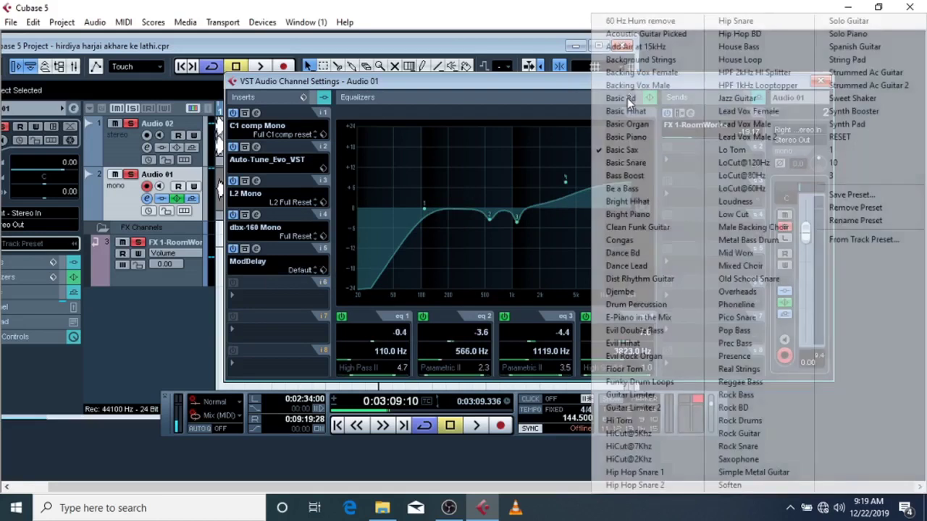
pyautogui.click(632, 125)
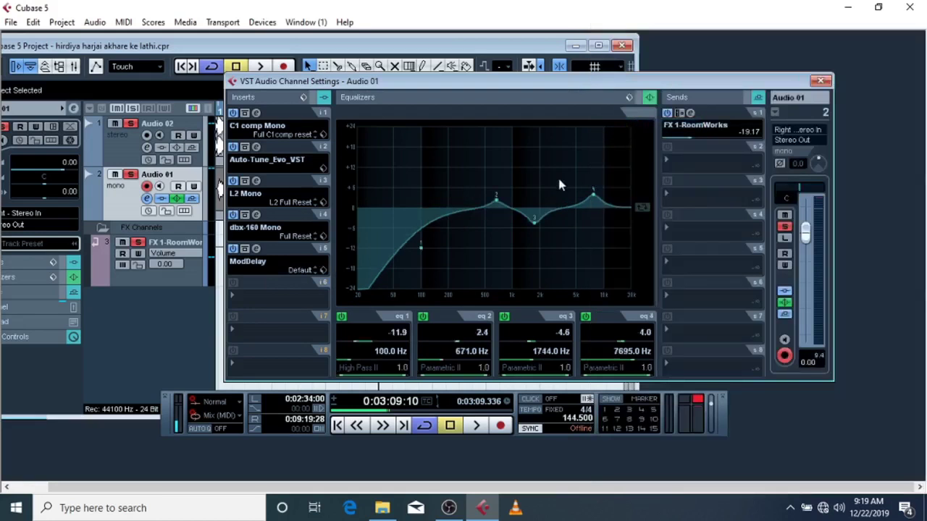
pyautogui.click(627, 98)
pyautogui.click(718, 114)
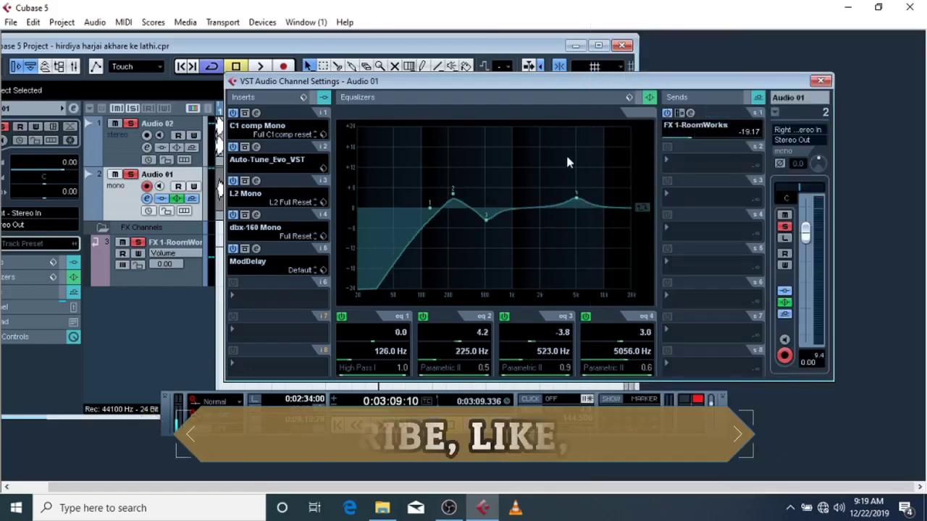
# Listen briefly to EQ band 4 boosted to 24 dB at 4441 Hz, and reduce the boost to about 6 dB near 4518 Hz.
pyautogui.moveTo(574, 199); pyautogui.dragTo(572, 121)
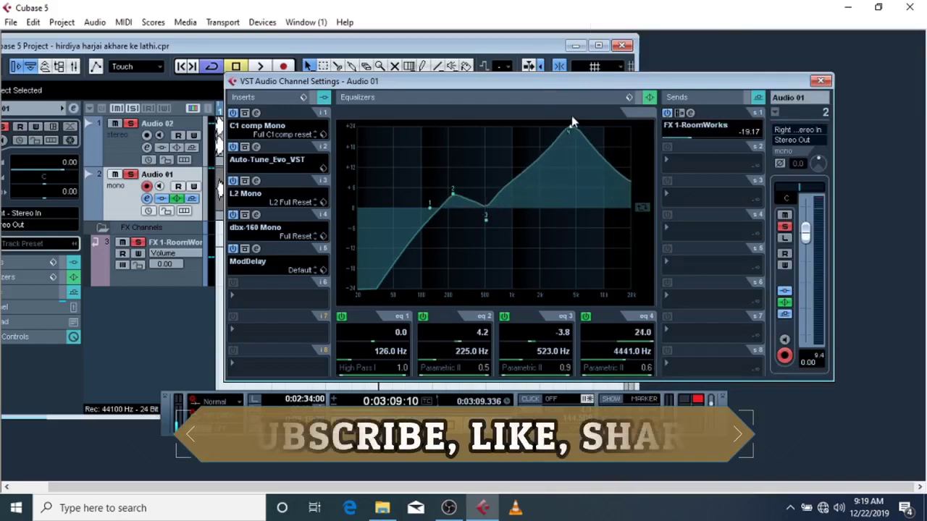
pyautogui.press('space')
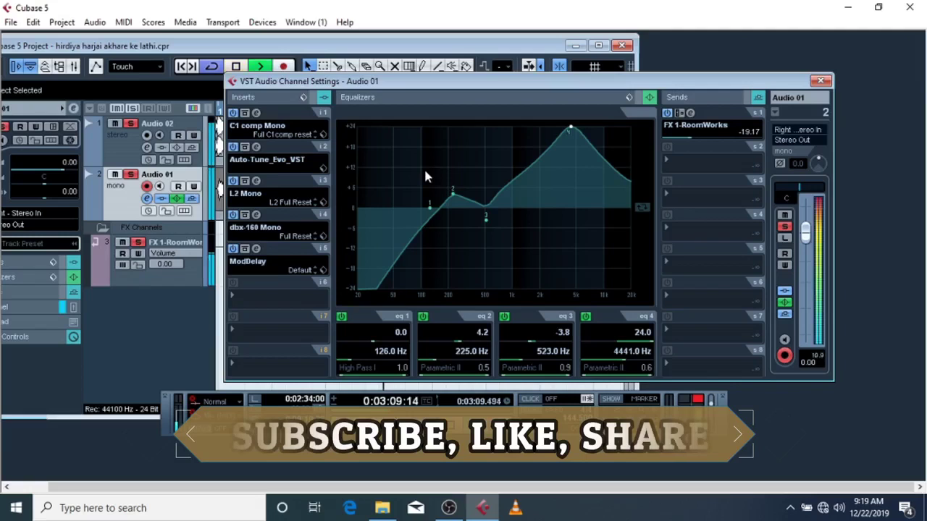
pyautogui.press('space')
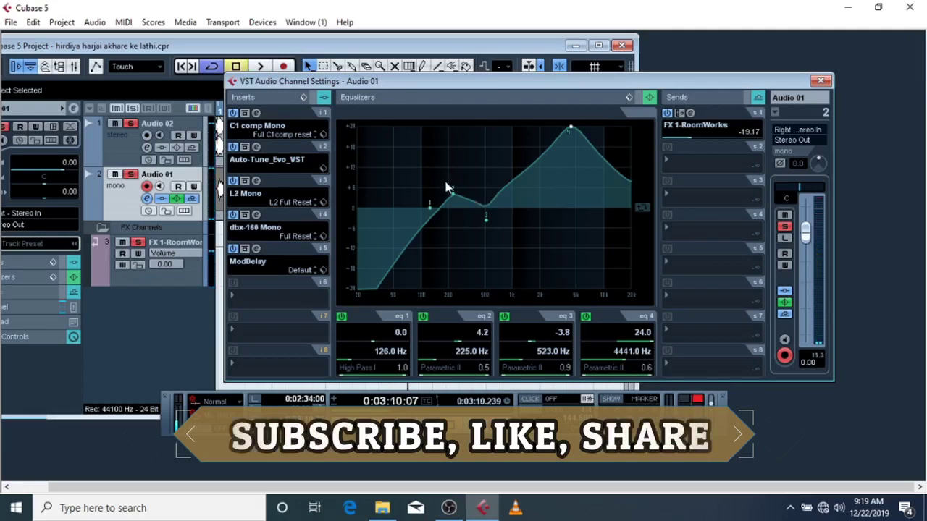
pyautogui.moveTo(570, 137); pyautogui.dragTo(572, 187)
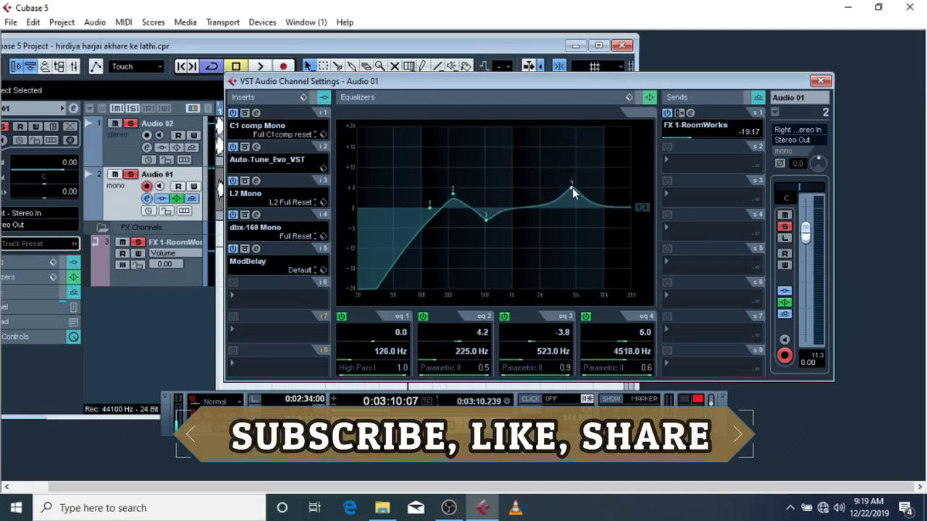